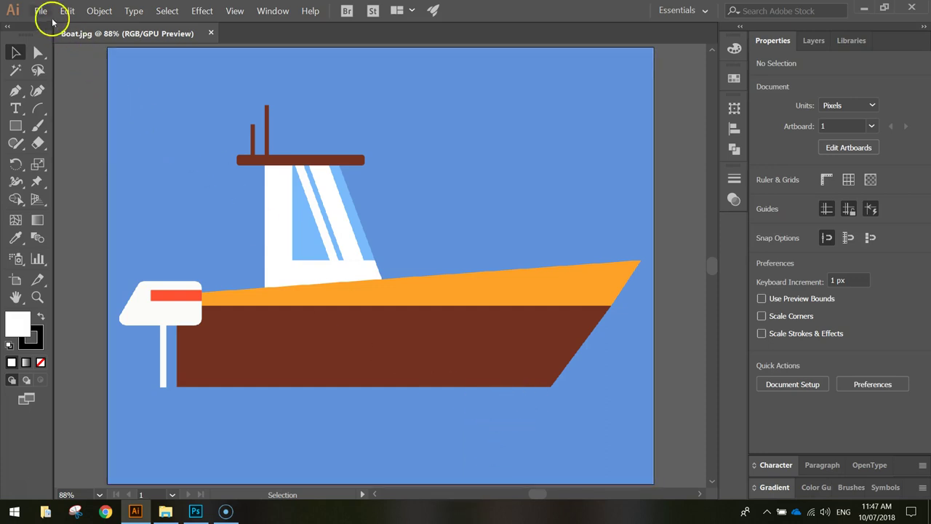
- Create a new blank document from the Web 1280 × 1024 px preset
{"action": "left_click", "coordinate": [41, 11]}
{"action": "left_click", "coordinate": [48, 23]}
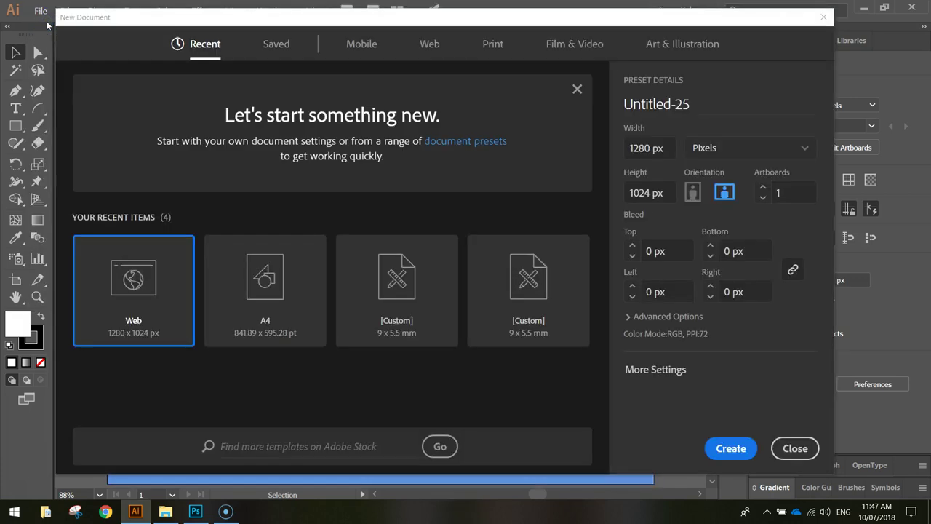
{"action": "left_click", "coordinate": [429, 45]}
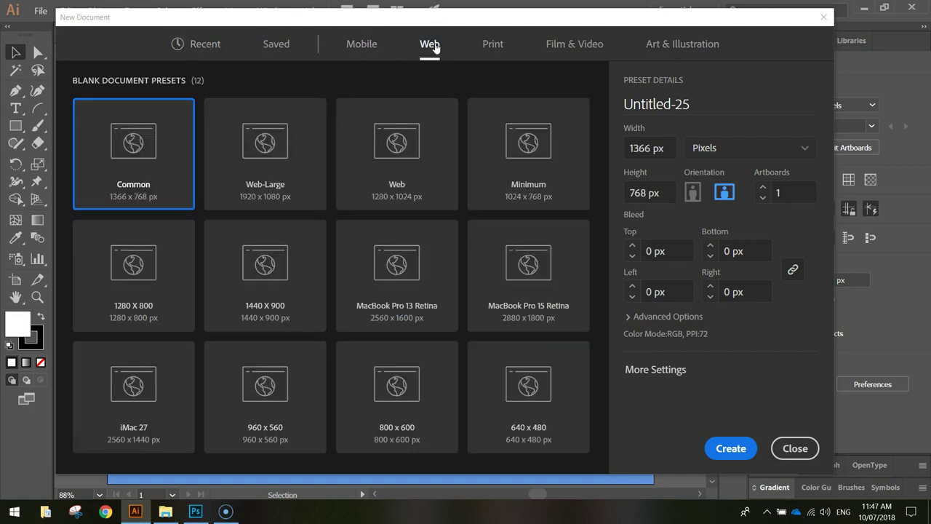
{"action": "left_click", "coordinate": [392, 150]}
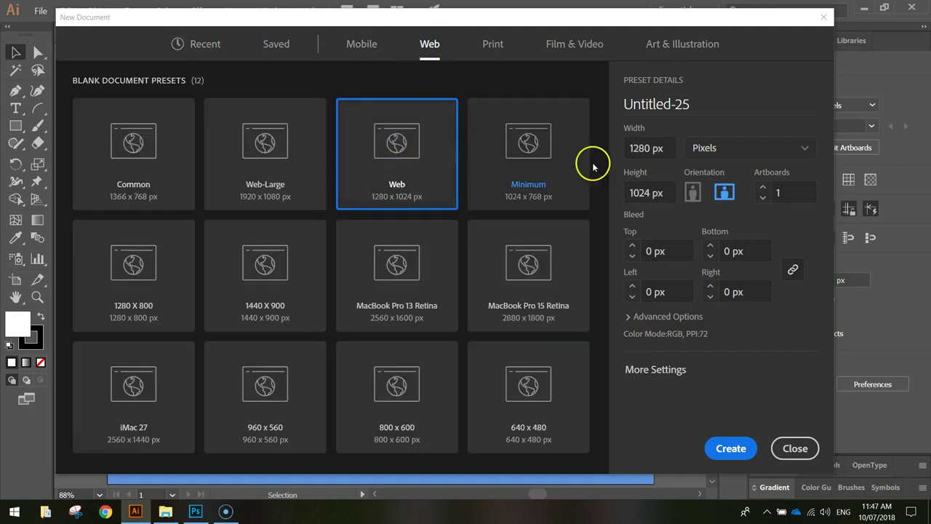
{"action": "left_click", "coordinate": [630, 148]}
{"action": "left_click", "coordinate": [629, 193]}
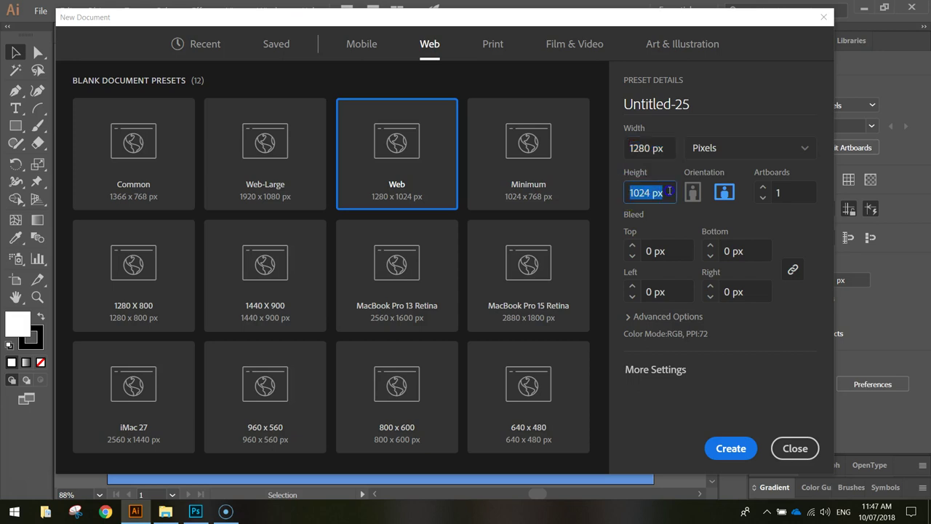
{"action": "left_click", "coordinate": [734, 439]}
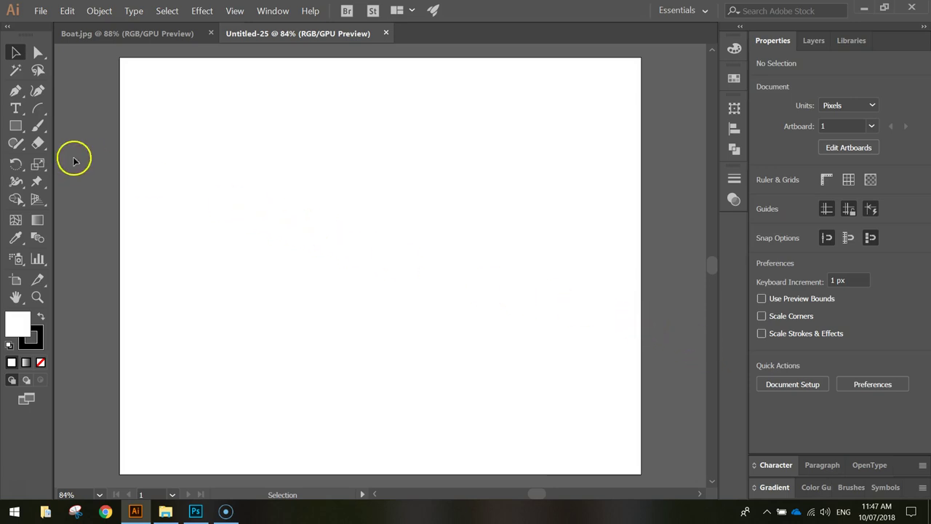
- Draw a rectangle with fill 0090f4 and no stroke spanning the whole 1280 × 1024 artboard
{"action": "left_click", "coordinate": [16, 127]}
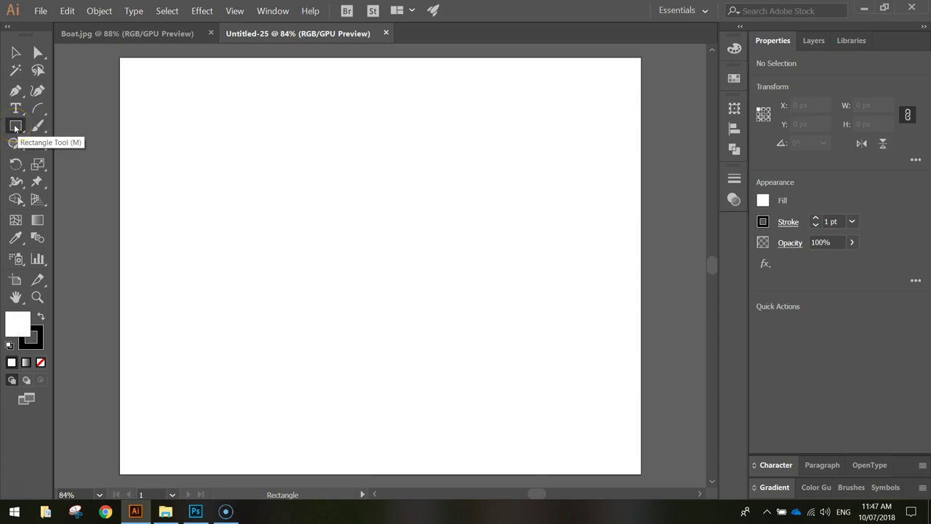
{"action": "left_click", "coordinate": [761, 202]}
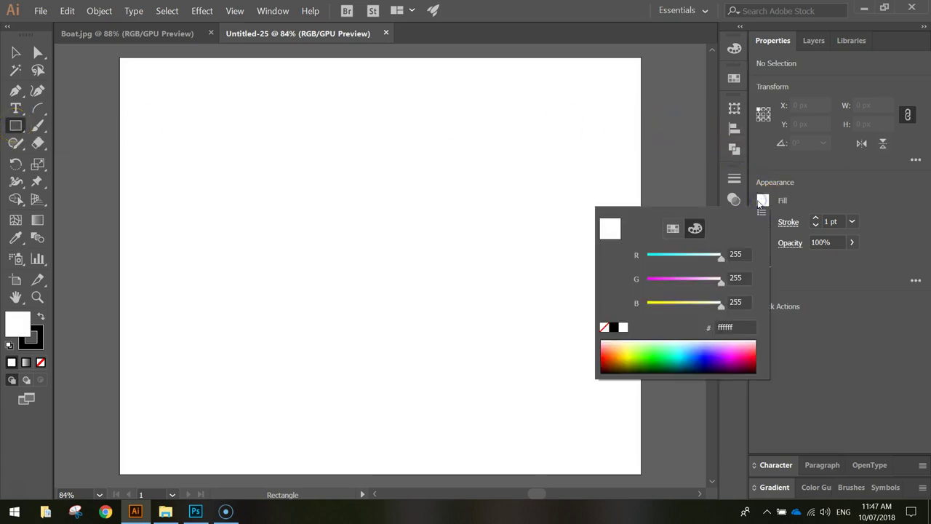
{"action": "left_click", "coordinate": [687, 353]}
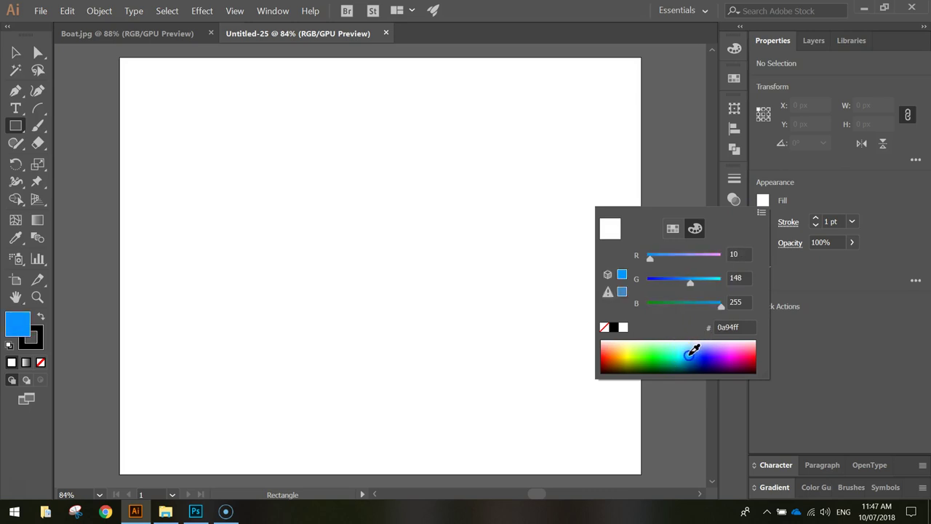
{"action": "left_click_drag", "start_coordinate": [694, 351], "coordinate": [692, 353]}
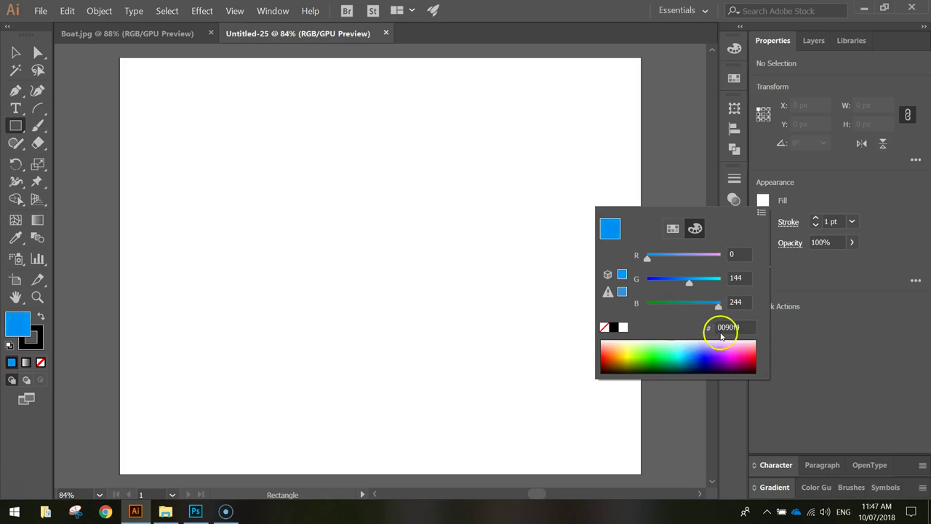
{"action": "left_click_drag", "start_coordinate": [745, 327], "coordinate": [717, 327]}
{"action": "left_click", "coordinate": [795, 291]}
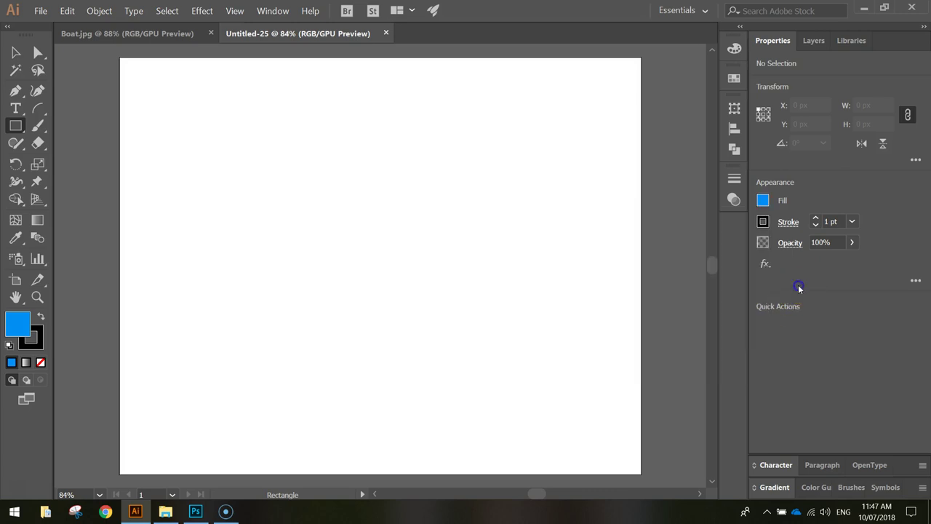
{"action": "left_click", "coordinate": [762, 222]}
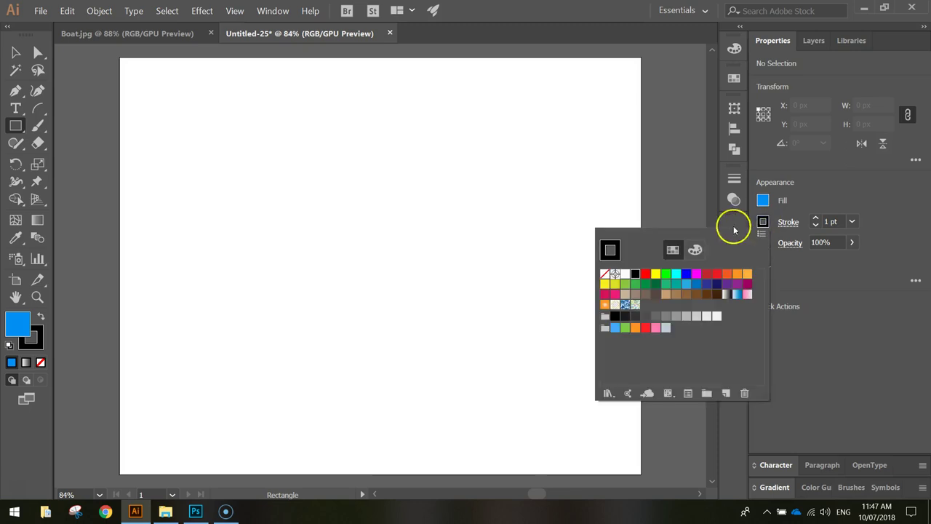
{"action": "left_click", "coordinate": [604, 275]}
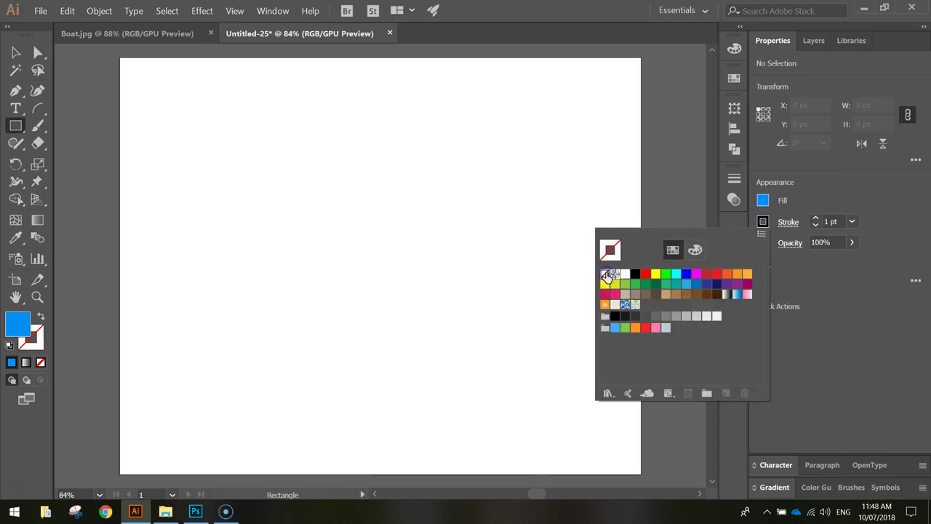
{"action": "left_click", "coordinate": [831, 201]}
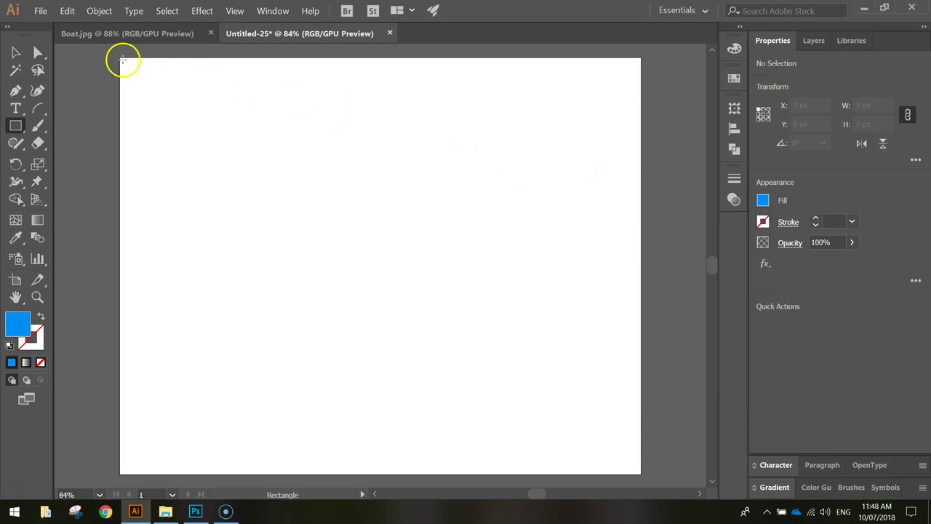
{"action": "left_click_drag", "start_coordinate": [120, 58], "coordinate": [636, 471]}
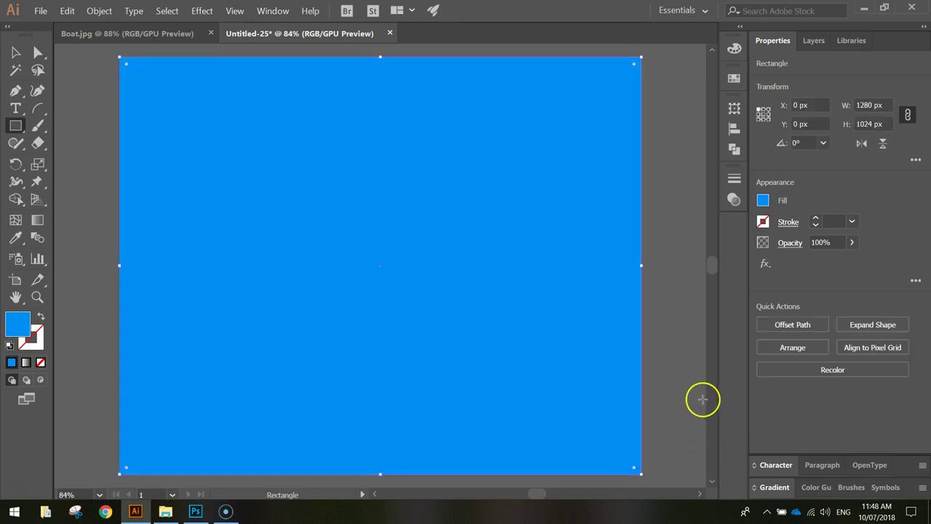
- In the Layers panel, expand Layer 1 and lock its background <Rectangle>
{"action": "left_click", "coordinate": [14, 53]}
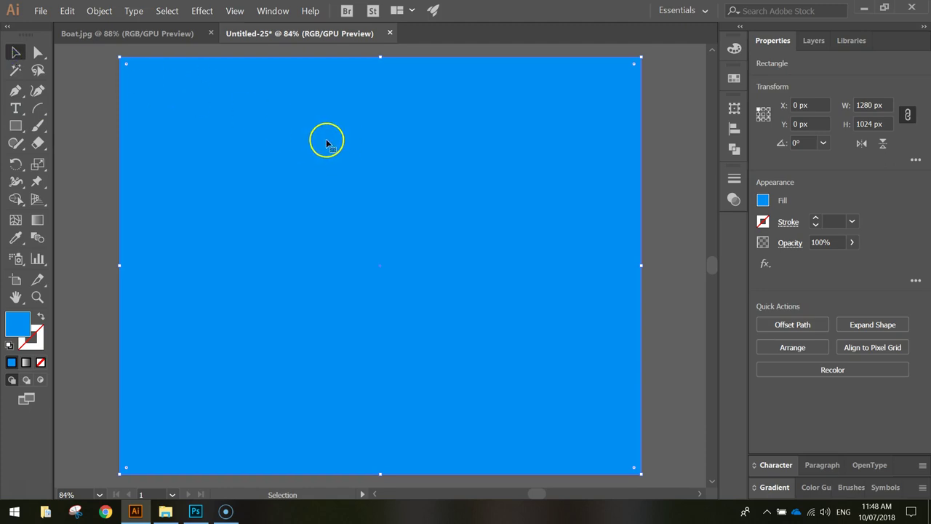
{"action": "left_click", "coordinate": [812, 42]}
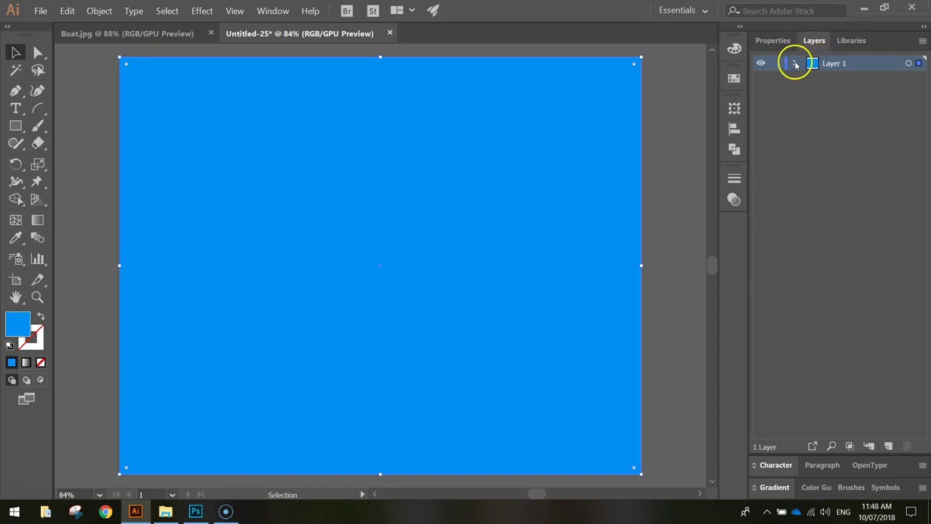
{"action": "left_click", "coordinate": [795, 64]}
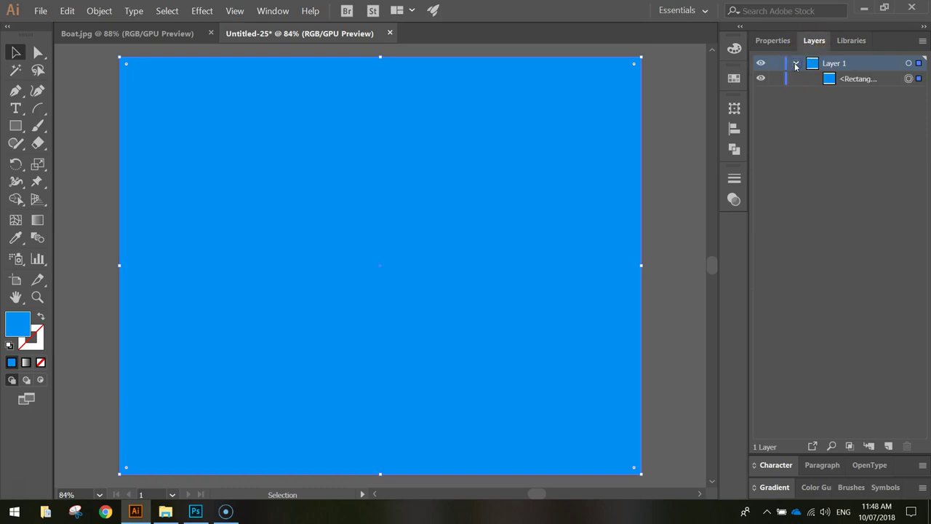
{"action": "left_click", "coordinate": [862, 79]}
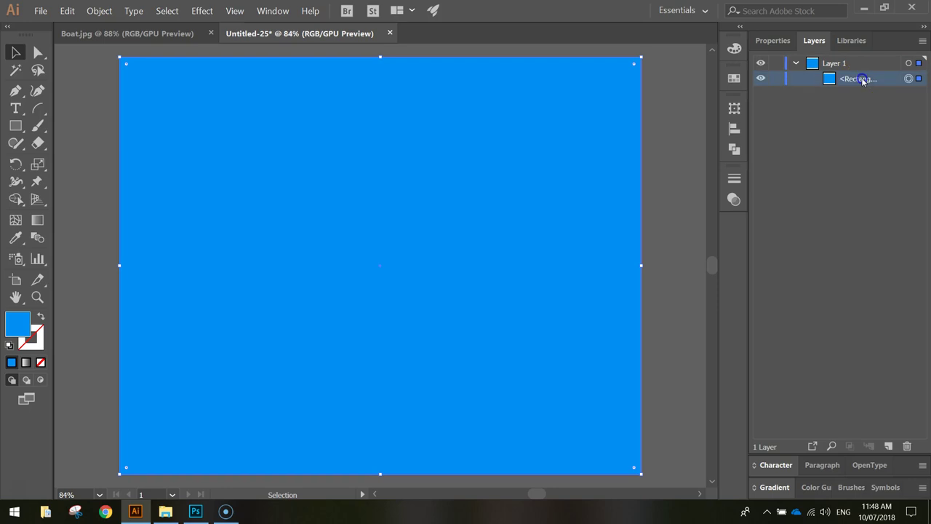
{"action": "left_click", "coordinate": [776, 84]}
{"action": "left_click", "coordinate": [781, 130]}
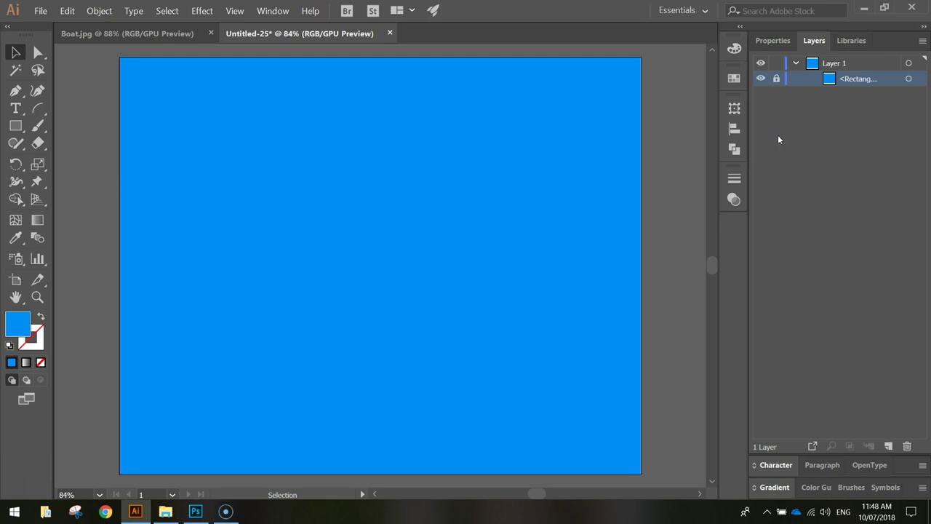
- Draw a low brown (743b00) rectangle near the bottom of the artboard
{"action": "left_click", "coordinate": [14, 127]}
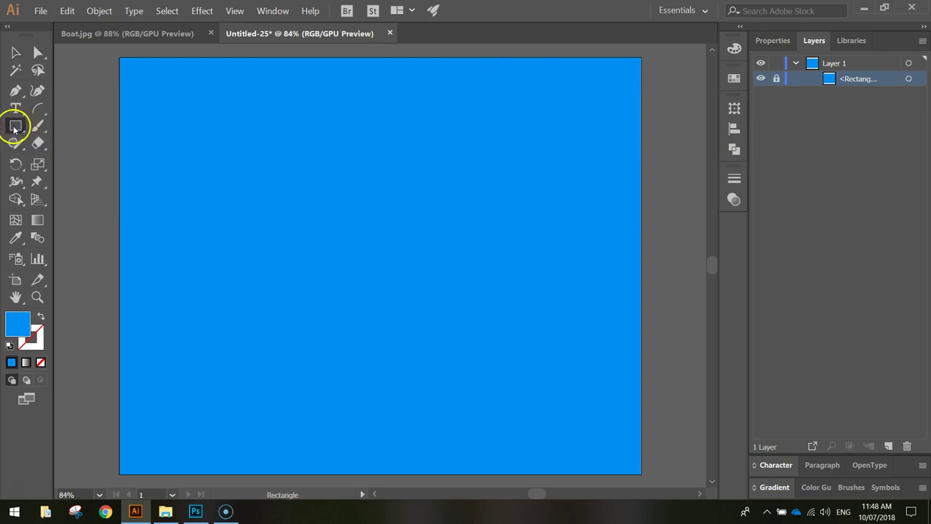
{"action": "left_click", "coordinate": [772, 40]}
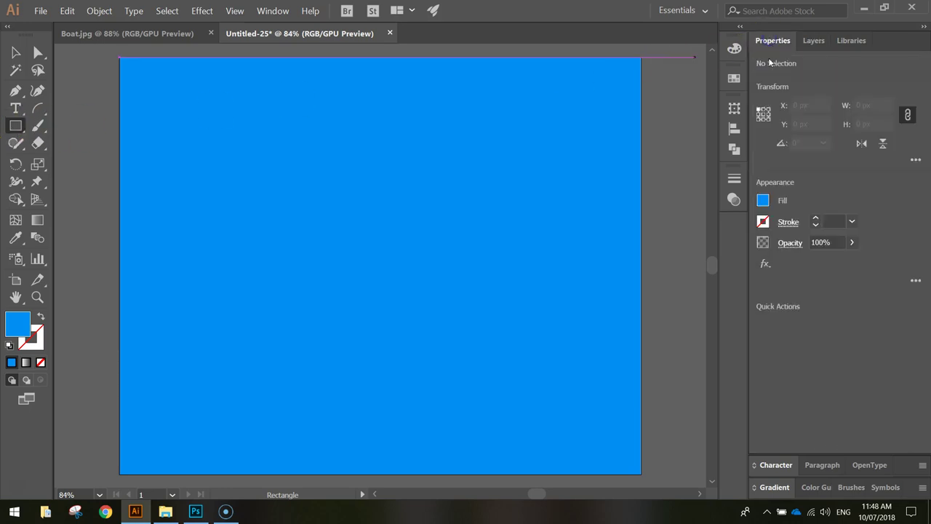
{"action": "left_click", "coordinate": [761, 201]}
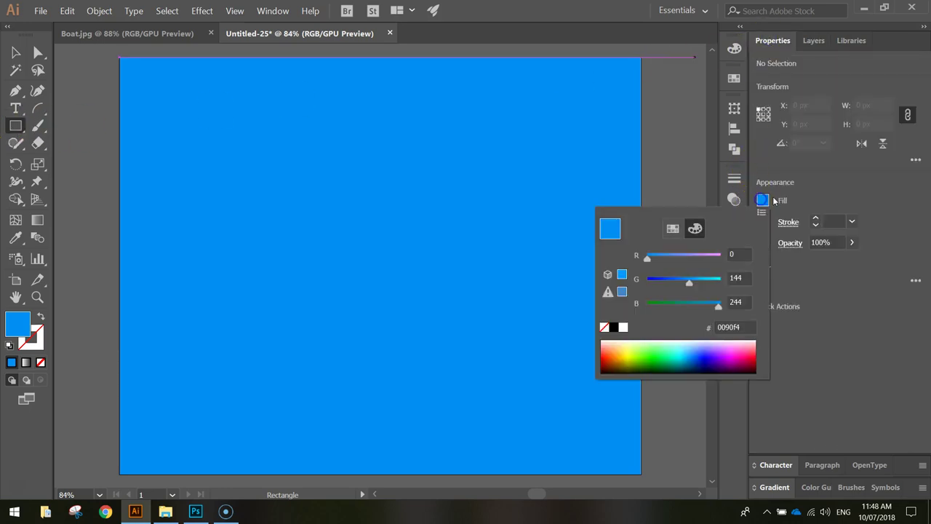
{"action": "left_click", "coordinate": [620, 361]}
{"action": "left_click_drag", "start_coordinate": [620, 363], "coordinate": [617, 365]}
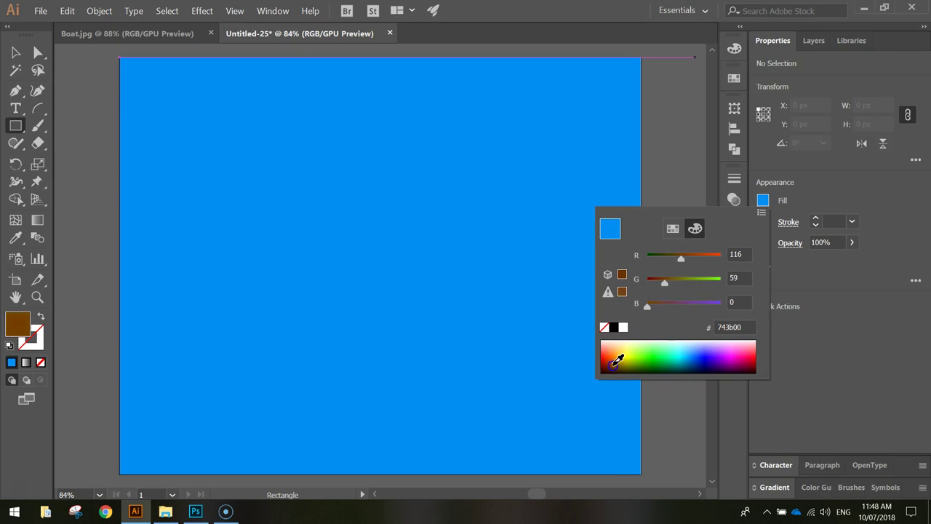
{"action": "left_click", "coordinate": [617, 364]}
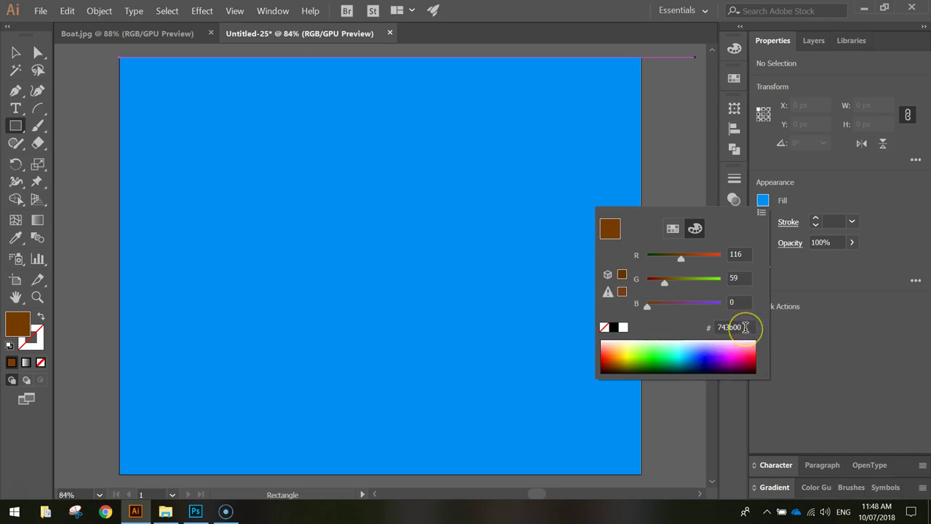
{"action": "left_click", "coordinate": [745, 328]}
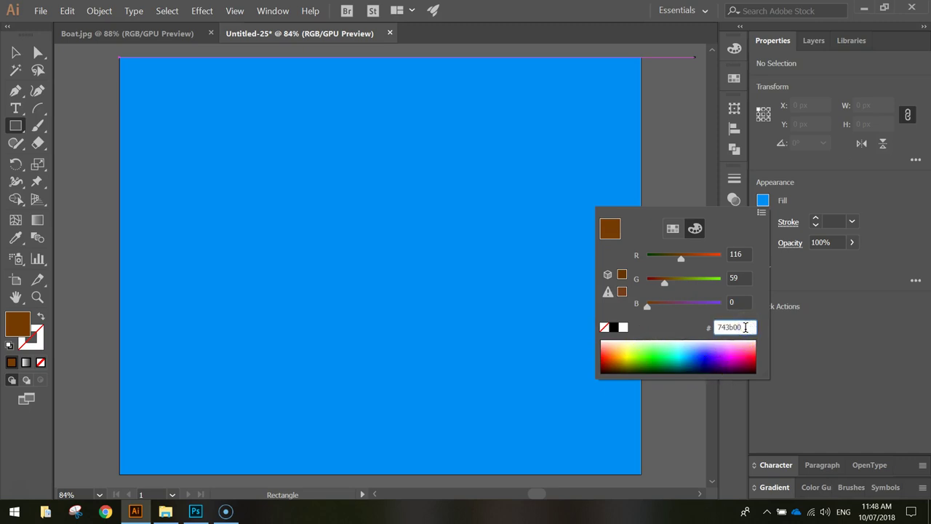
{"action": "left_click", "coordinate": [804, 344]}
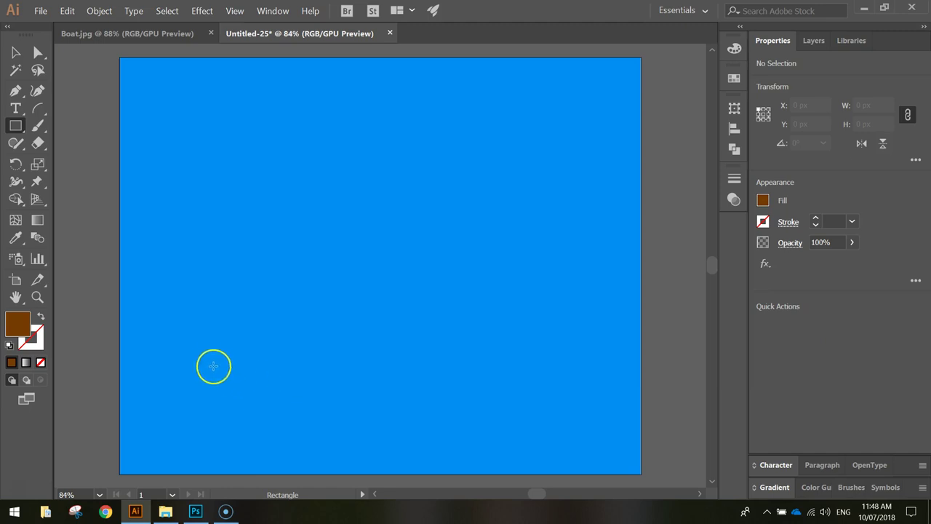
{"action": "left_click_drag", "start_coordinate": [194, 356], "coordinate": [543, 421]}
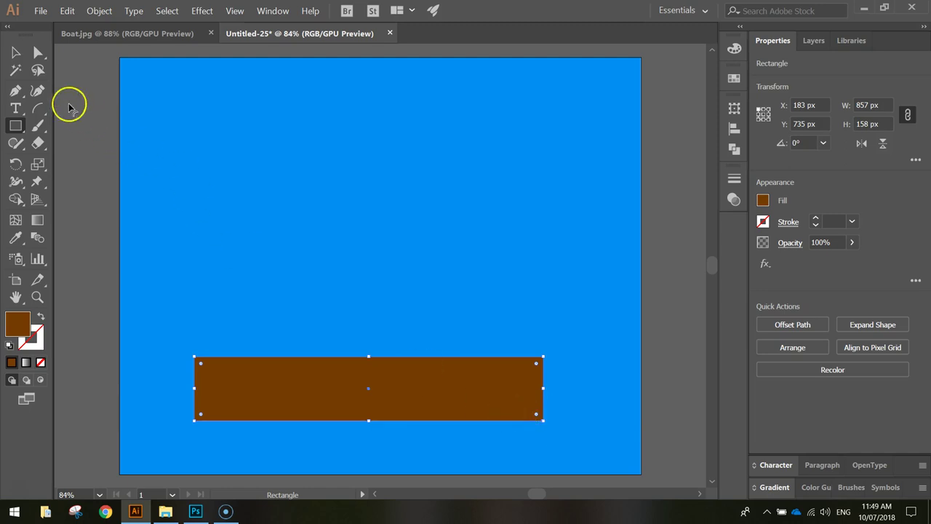
- Drag the rectangle's top-right anchor rightward to slant the hull's bow
{"action": "left_click", "coordinate": [39, 52]}
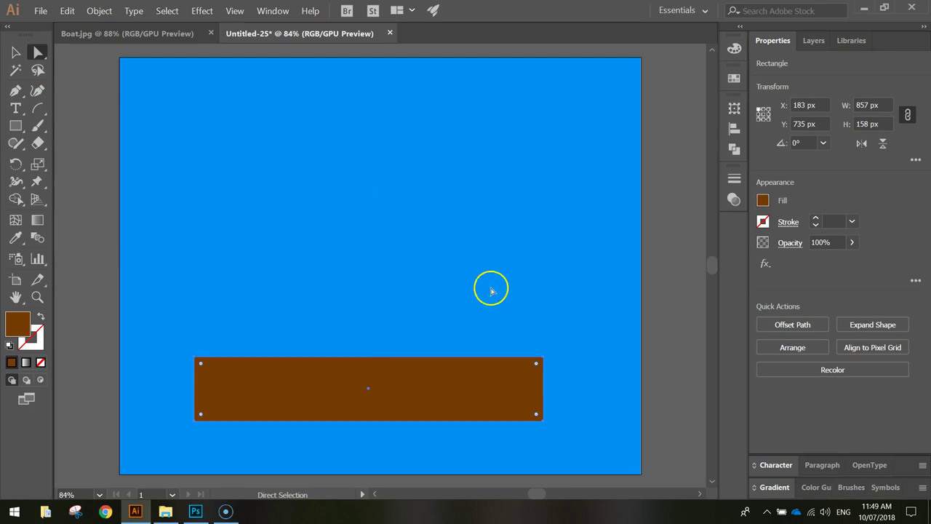
{"action": "left_click", "coordinate": [544, 359]}
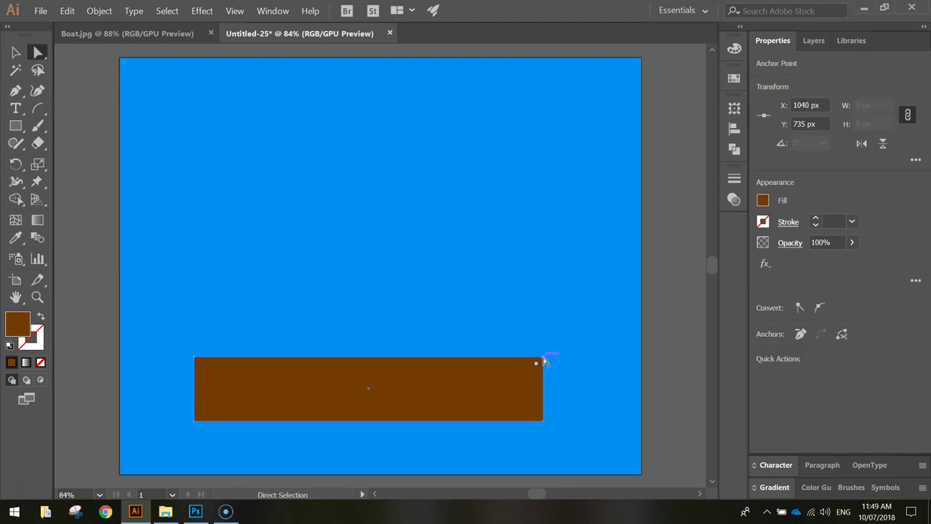
{"action": "left_click_drag", "start_coordinate": [544, 359], "coordinate": [638, 358]}
{"action": "key", "text": "shift+Right"}
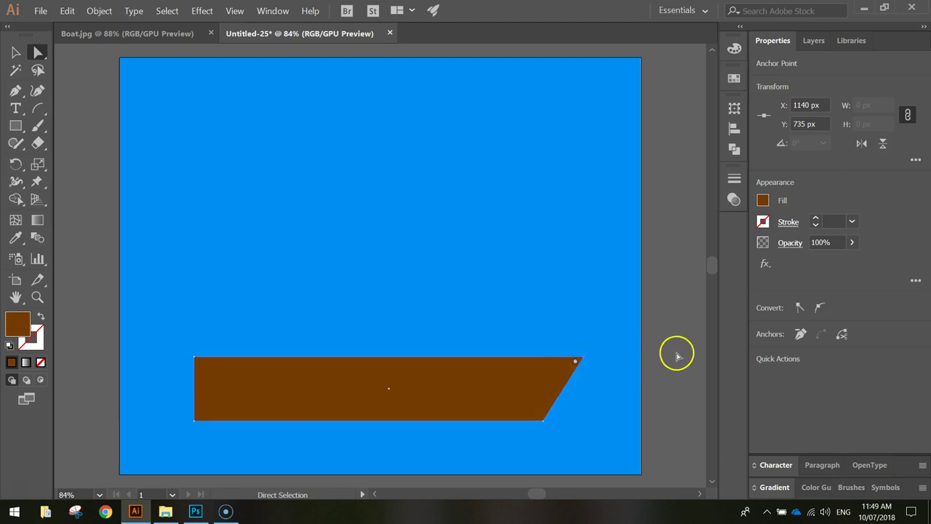
- With nothing selected, set the rectangle fill to golden yellow ffb93f
{"action": "left_click", "coordinate": [15, 125]}
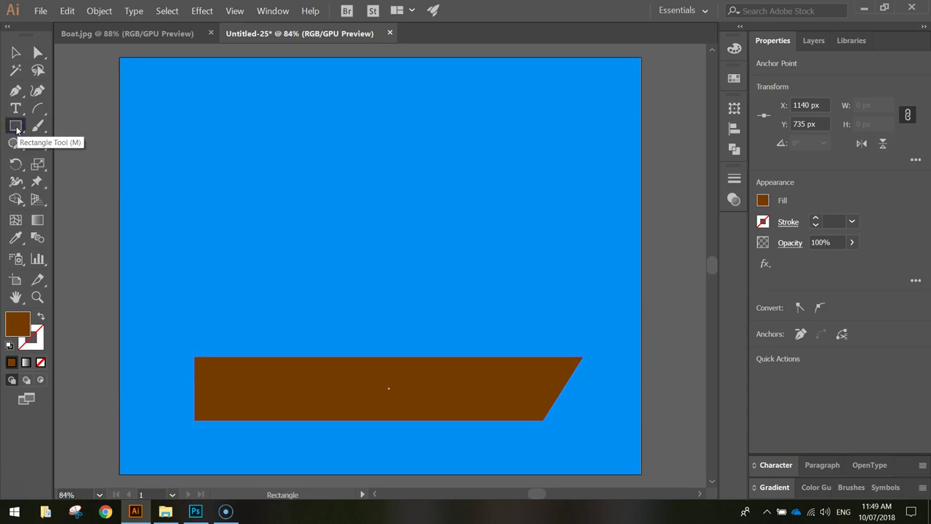
{"action": "left_click", "coordinate": [667, 257], "text": "ctrl"}
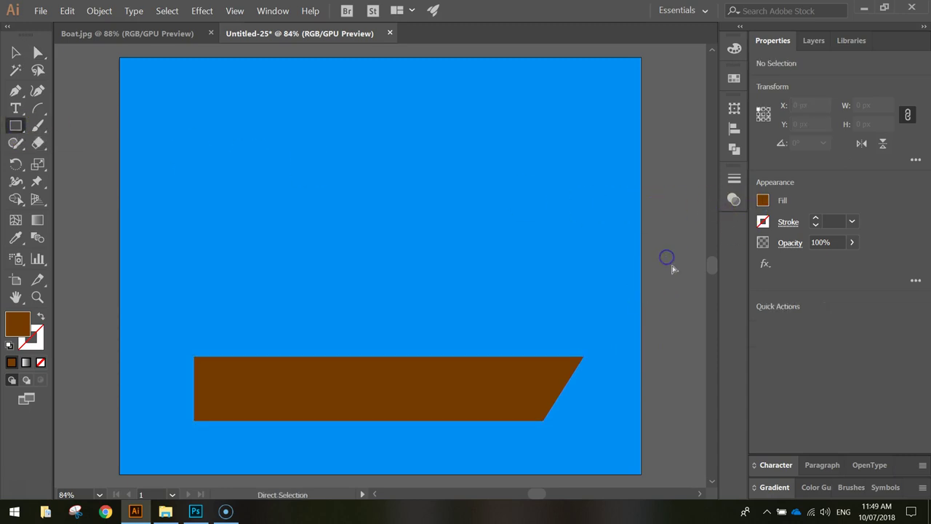
{"action": "left_click", "coordinate": [762, 201]}
{"action": "left_click", "coordinate": [620, 352]}
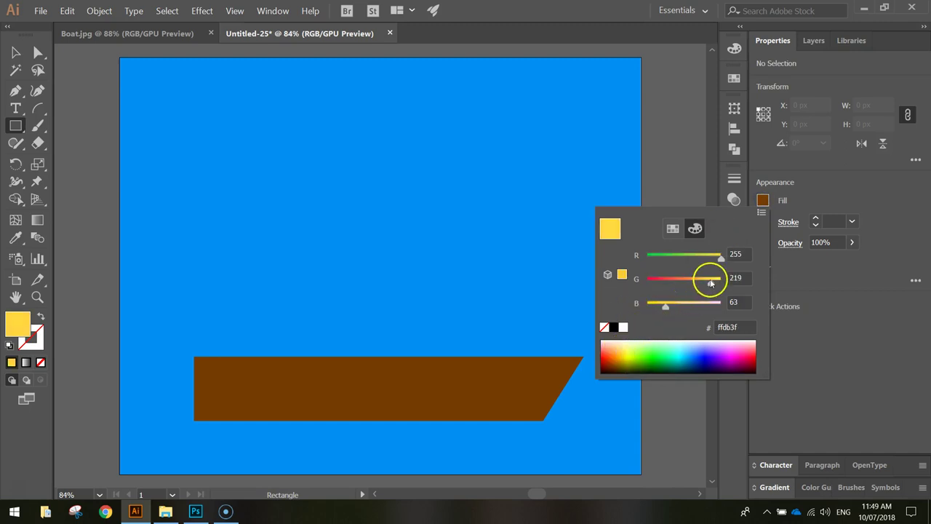
{"action": "mouse_move", "coordinate": [710, 281]}
{"action": "left_mouse_down"}
{"action": "mouse_move", "coordinate": [690, 284]}
{"action": "mouse_move", "coordinate": [701, 283]}
{"action": "left_mouse_up"}
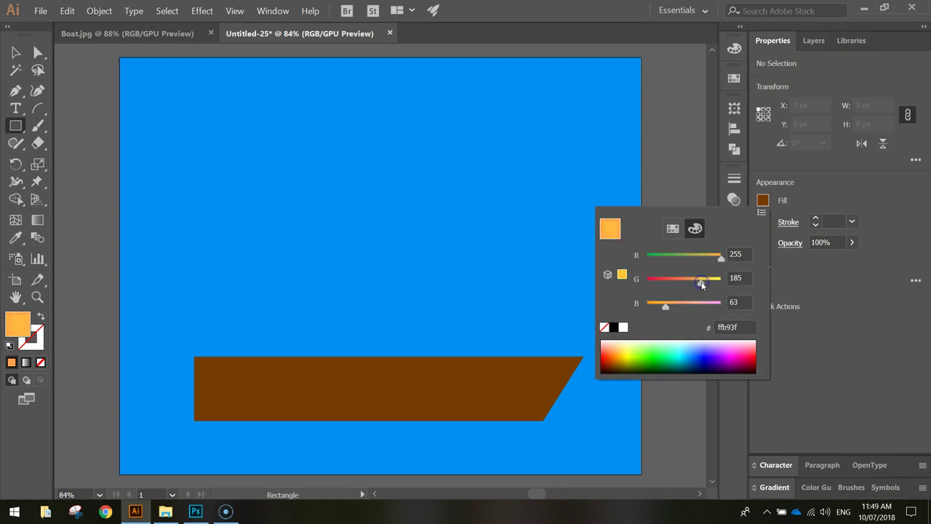
{"action": "left_click", "coordinate": [736, 327]}
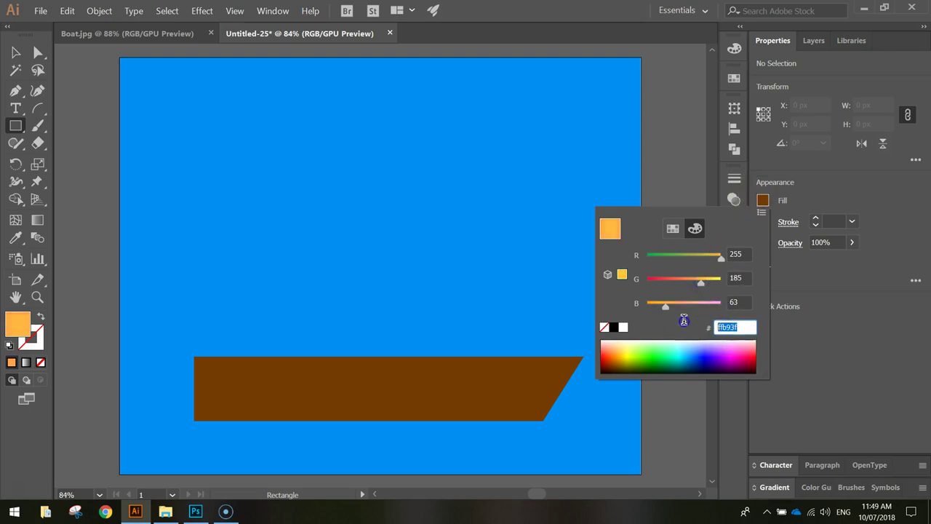
{"action": "left_click", "coordinate": [716, 321]}
{"action": "left_click", "coordinate": [798, 324]}
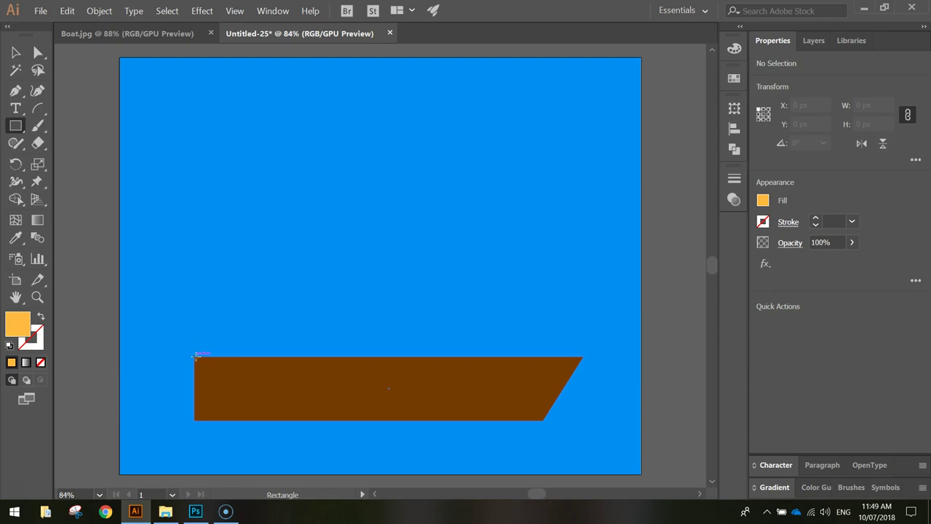
- Draw the deck rectangle along the full top edge of the brown hull
{"action": "left_click_drag", "start_coordinate": [195, 355], "coordinate": [327, 322]}
{"action": "key", "text": "ctrl+z"}
{"action": "left_click", "coordinate": [179, 366]}
{"action": "left_click_drag", "start_coordinate": [194, 357], "coordinate": [583, 320]}
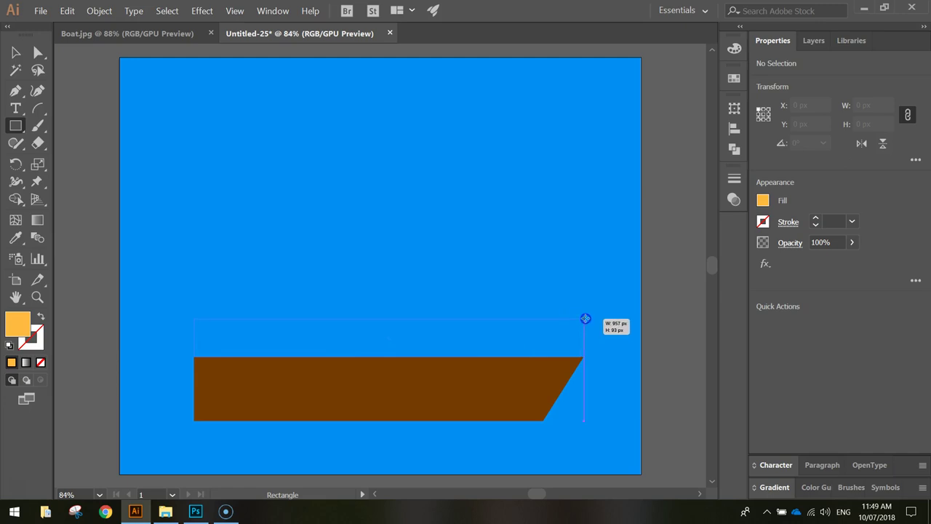
{"action": "left_click_drag", "start_coordinate": [585, 318], "coordinate": [586, 317]}
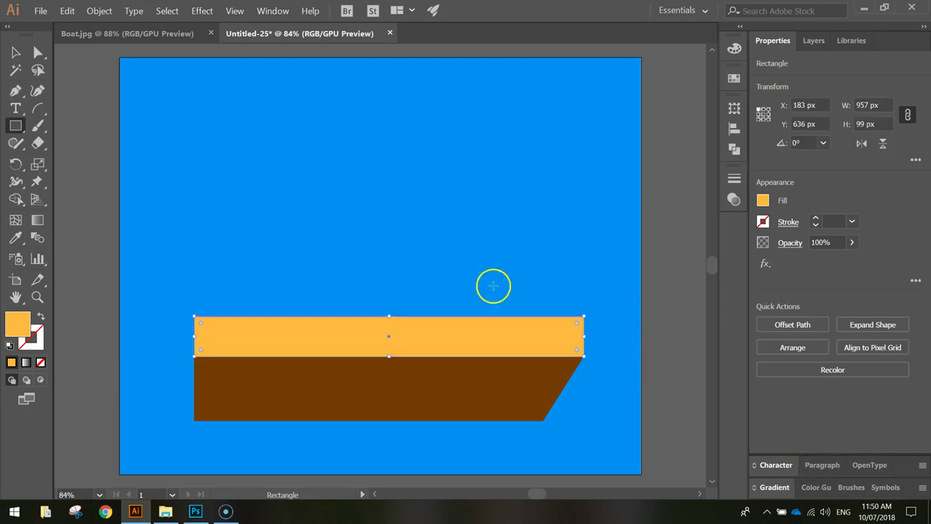
{"action": "left_click", "coordinate": [15, 52]}
{"action": "left_click", "coordinate": [112, 87]}
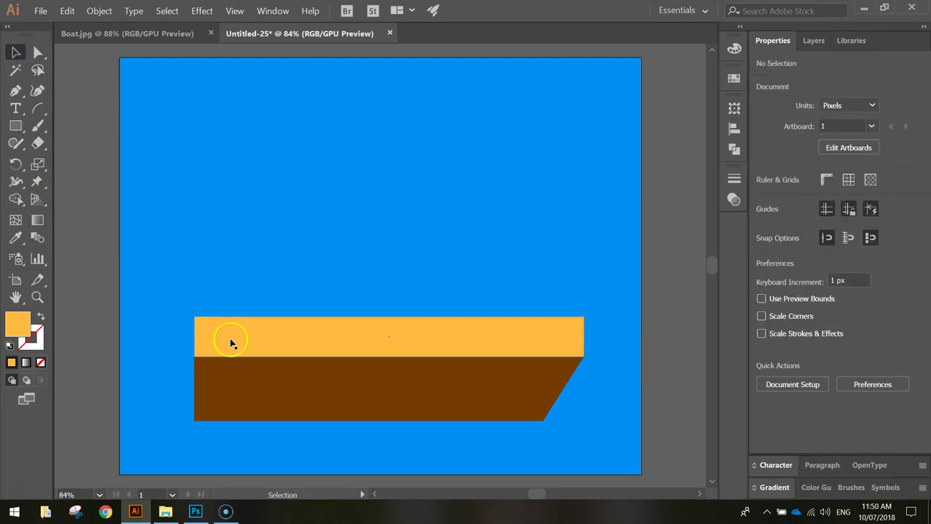
- Nudge the deck's top-right anchor right so the bow overhangs the hull
{"action": "left_click", "coordinate": [40, 53]}
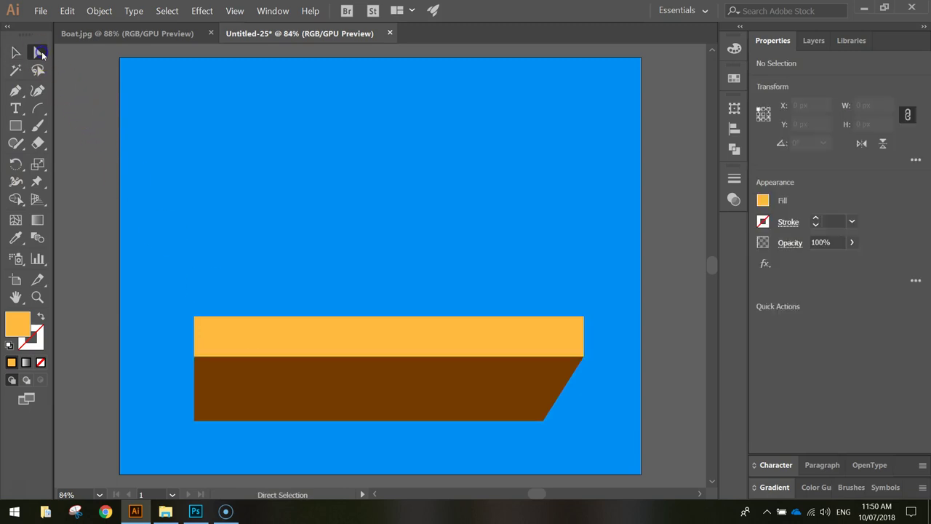
{"action": "left_click", "coordinate": [585, 318]}
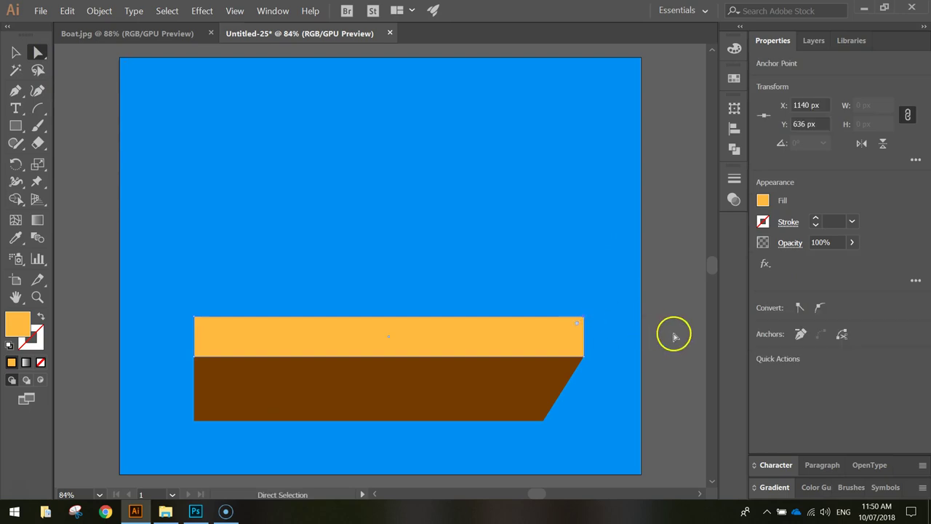
{"action": "key", "text": "shift+Right"}
{"action": "key", "text": "shift+Right"}
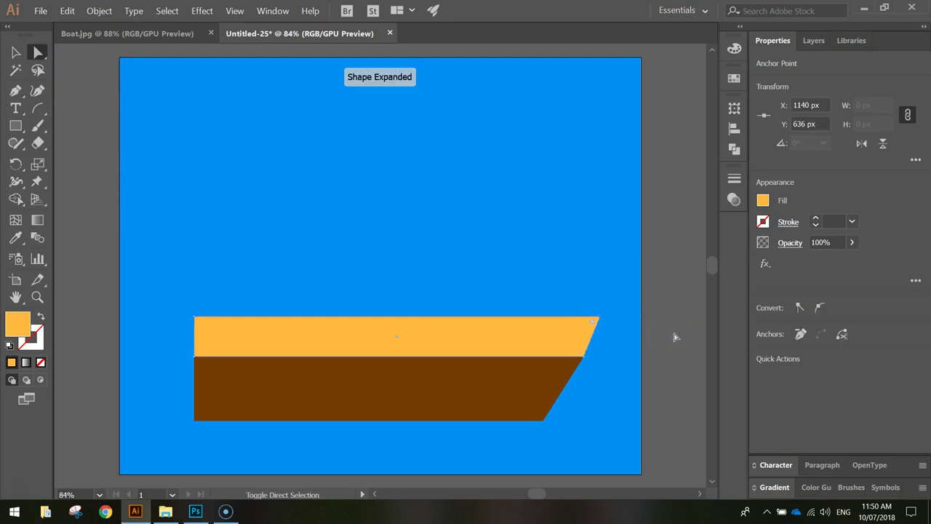
{"action": "key", "text": "shift+Right"}
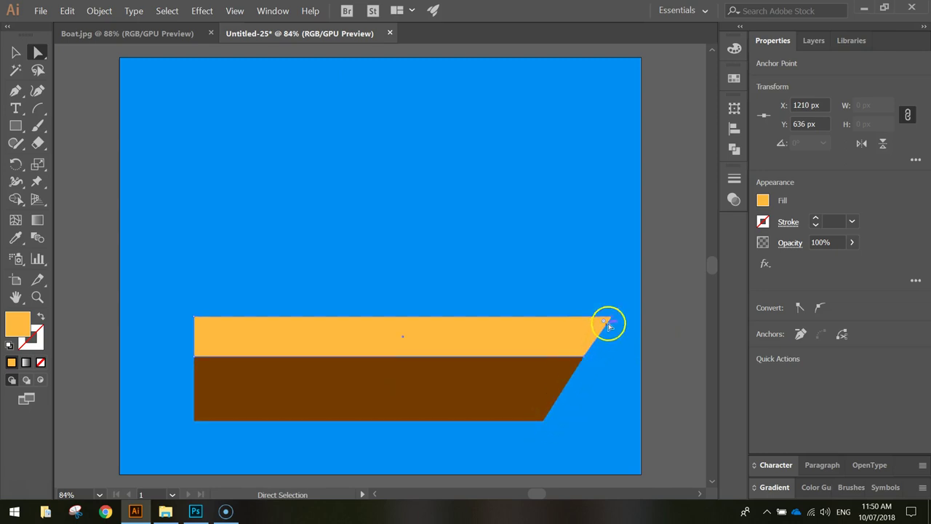
{"action": "left_click", "coordinate": [670, 275]}
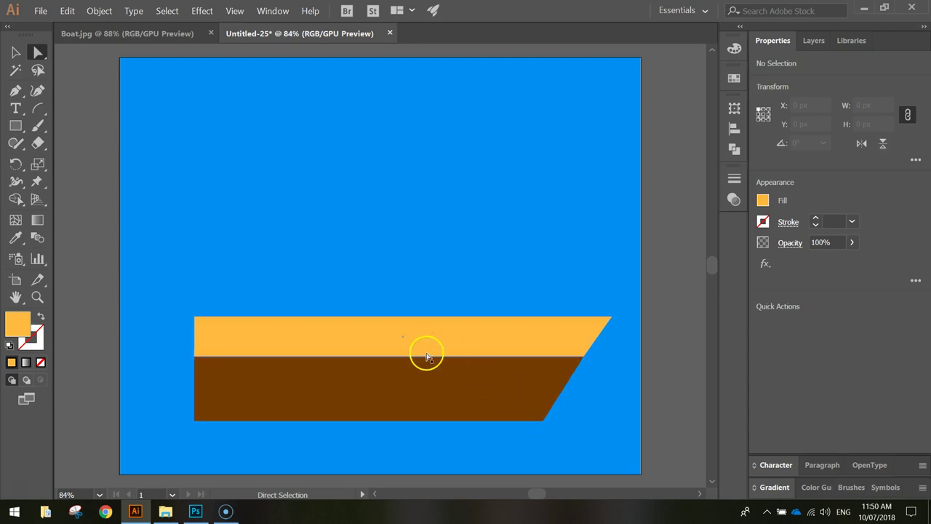
- Drag the deck's top-left anchor down so the deck tapers thin at the stern
{"action": "left_click", "coordinate": [195, 319]}
{"action": "left_click_drag", "start_coordinate": [194, 319], "coordinate": [195, 349]}
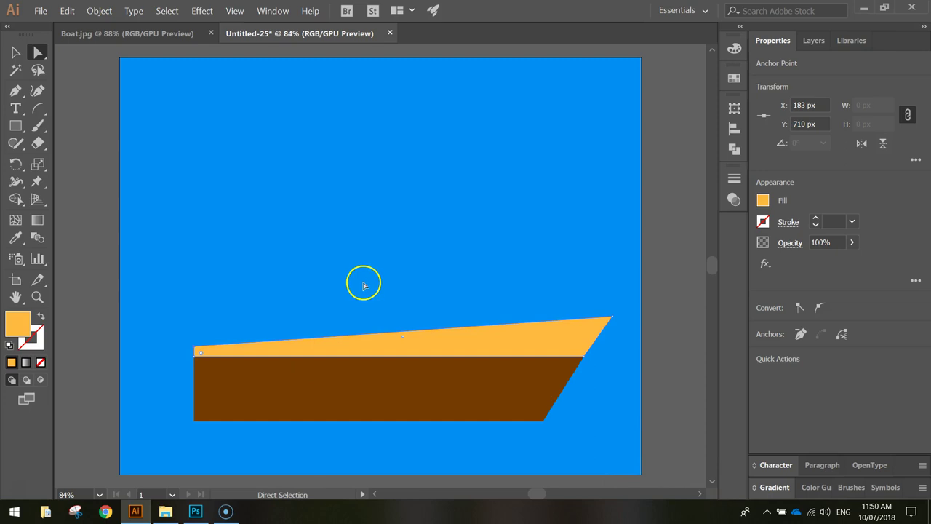
{"action": "left_click", "coordinate": [679, 355]}
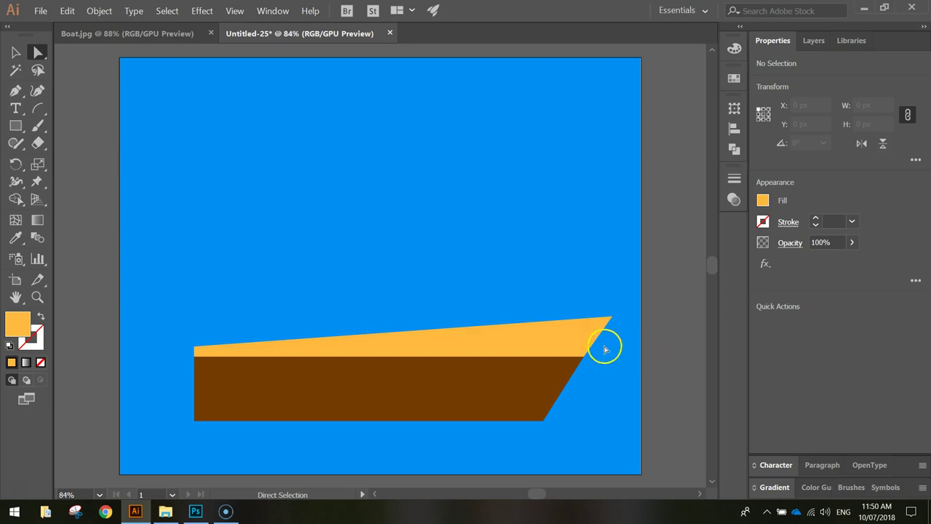
{"action": "left_click", "coordinate": [609, 320]}
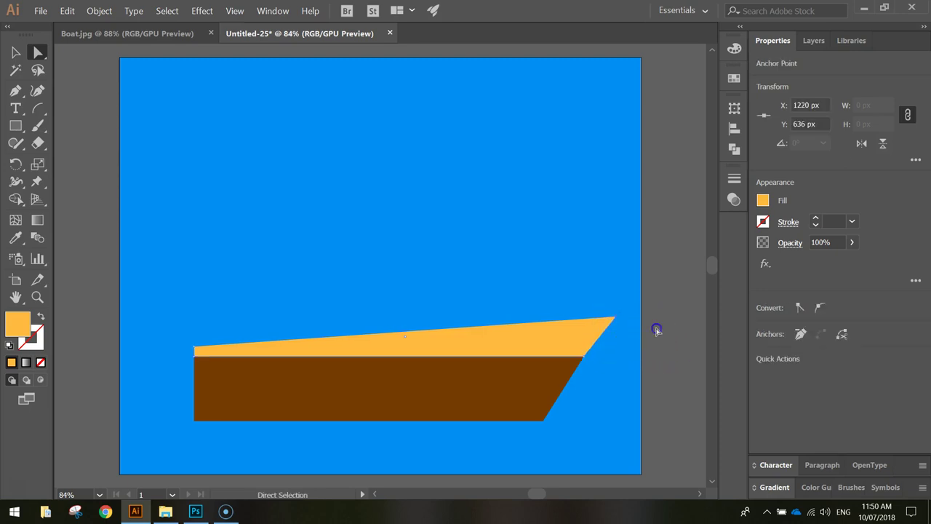
{"action": "left_click", "coordinate": [655, 331]}
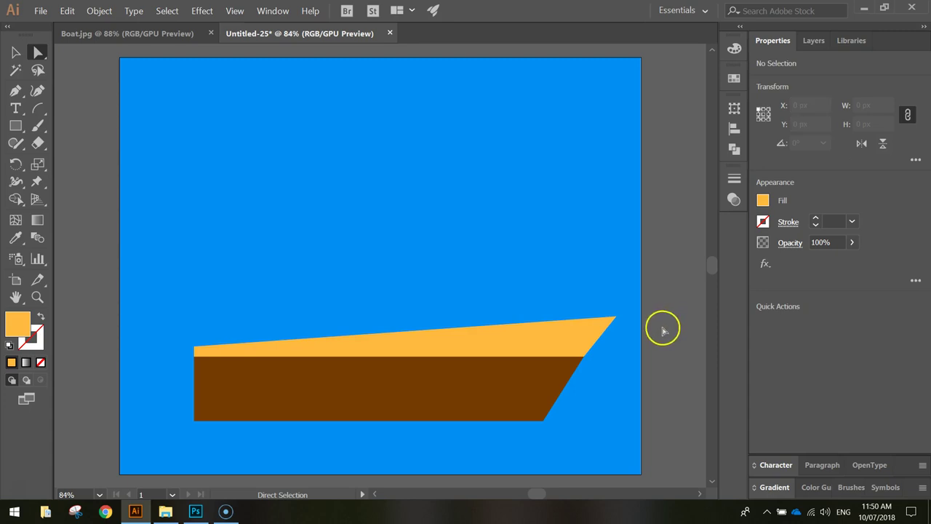
{"action": "key", "text": "ctrl+z"}
{"action": "left_click", "coordinate": [661, 331]}
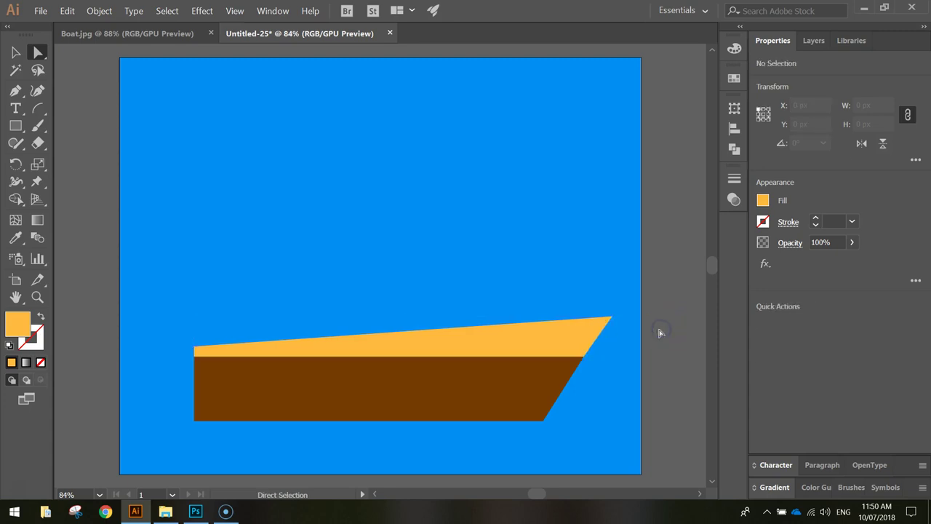
{"action": "left_click", "coordinate": [660, 329]}
{"action": "left_click", "coordinate": [895, 266]}
- Draw a white-filled rectangle for the motor
{"action": "left_click", "coordinate": [17, 126]}
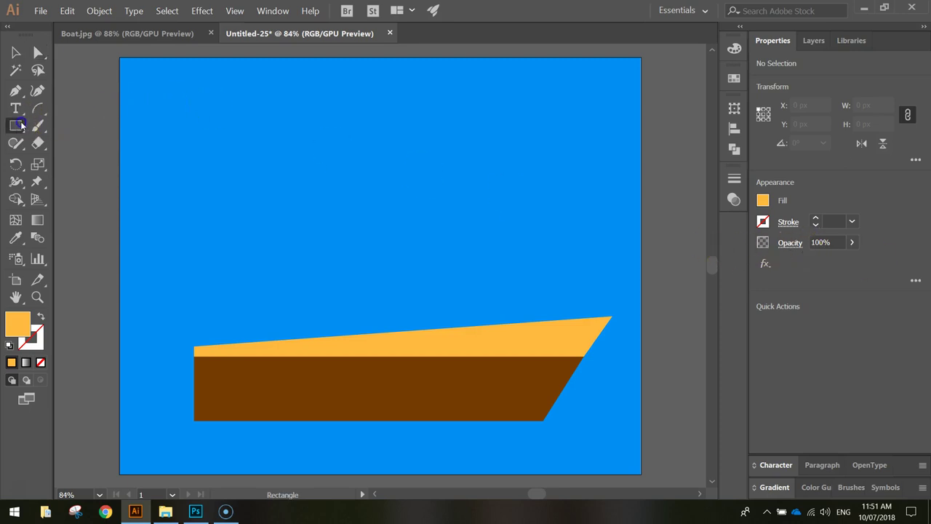
{"action": "left_click", "coordinate": [762, 200]}
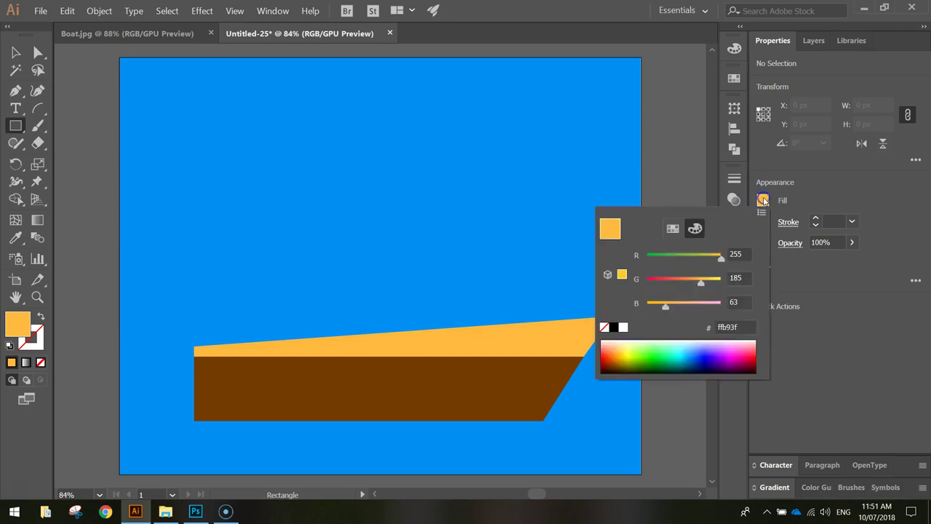
{"action": "left_click", "coordinate": [623, 327]}
{"action": "left_click", "coordinate": [888, 362]}
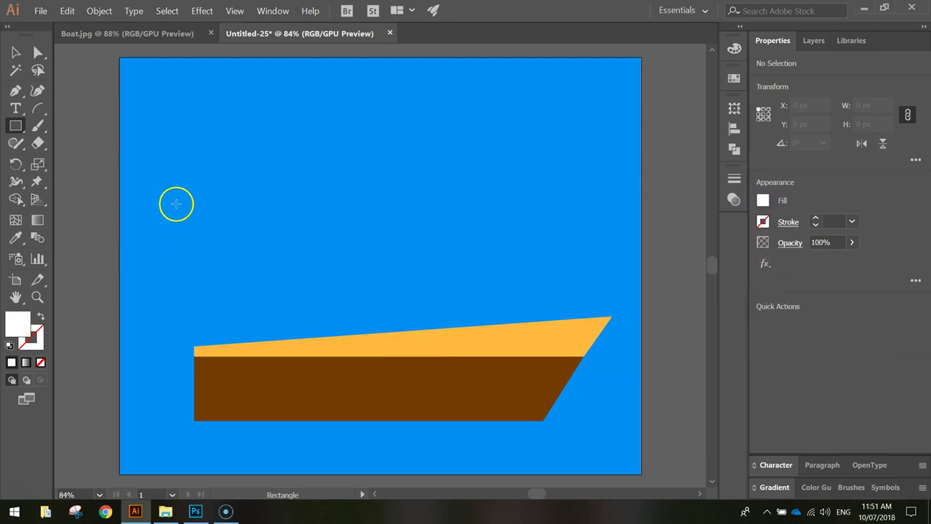
{"action": "left_click_drag", "start_coordinate": [177, 200], "coordinate": [250, 243]}
- Move the white rectangle onto the boat's stern, overlapping the deck's left end
{"action": "left_click", "coordinate": [17, 54]}
{"action": "left_click", "coordinate": [74, 87]}
{"action": "left_click_drag", "start_coordinate": [200, 240], "coordinate": [183, 349]}
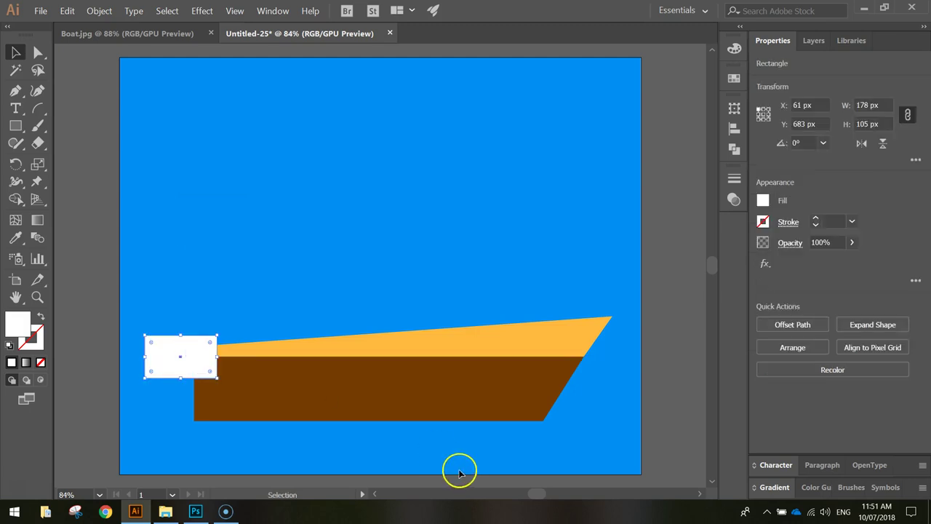
{"action": "left_click", "coordinate": [102, 322]}
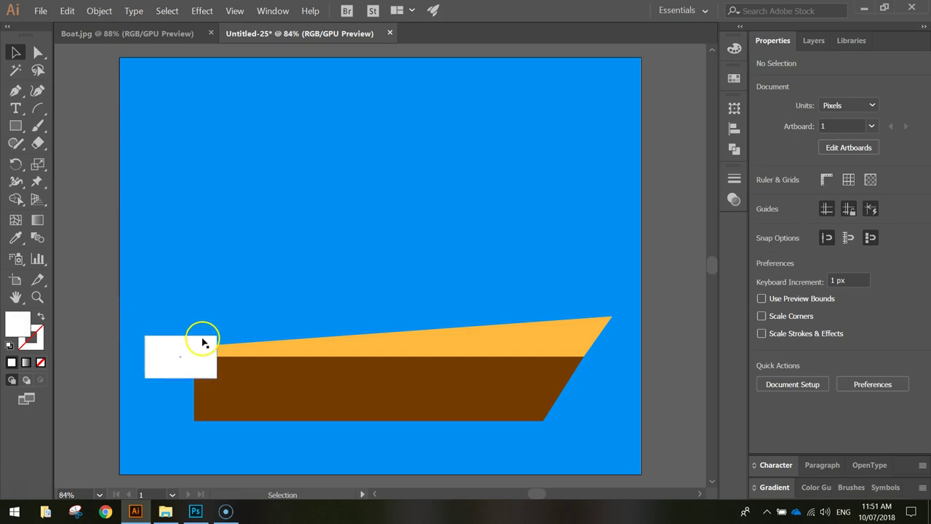
- Nudge the white rectangle's top-left anchor right to slant its back edge
{"action": "left_click", "coordinate": [38, 52]}
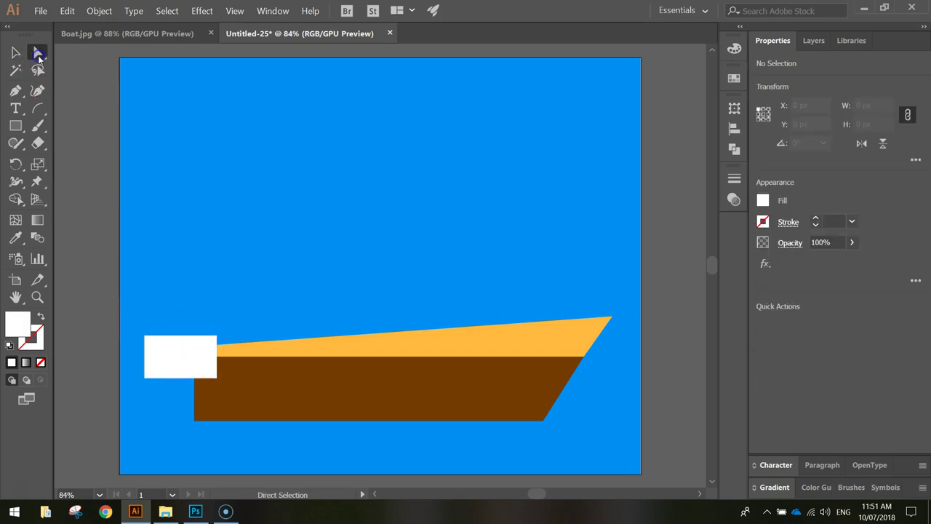
{"action": "left_click", "coordinate": [146, 337]}
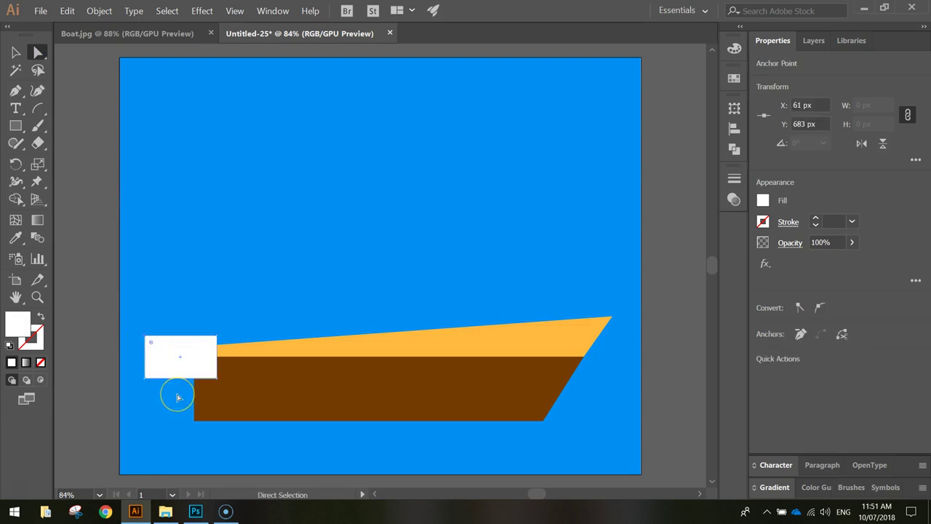
{"action": "key", "text": "shift+Right"}
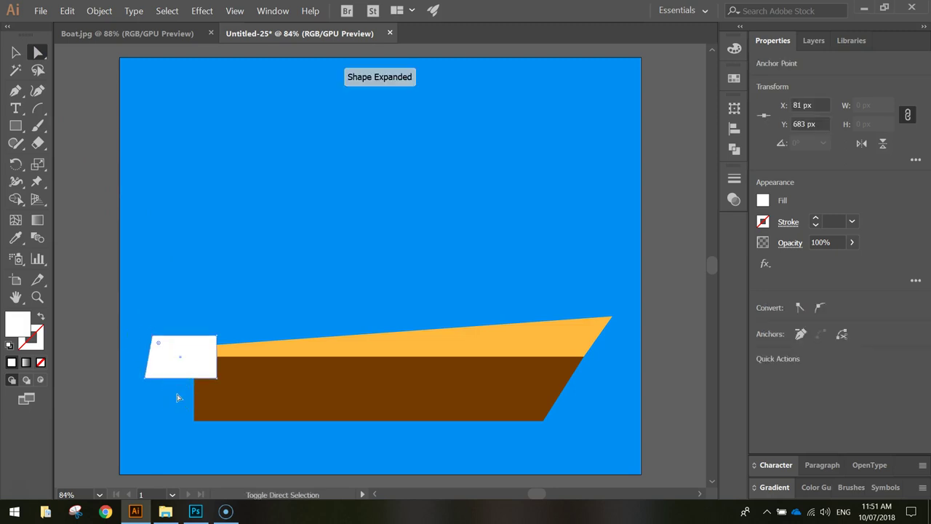
{"action": "key", "text": "shift+Right"}
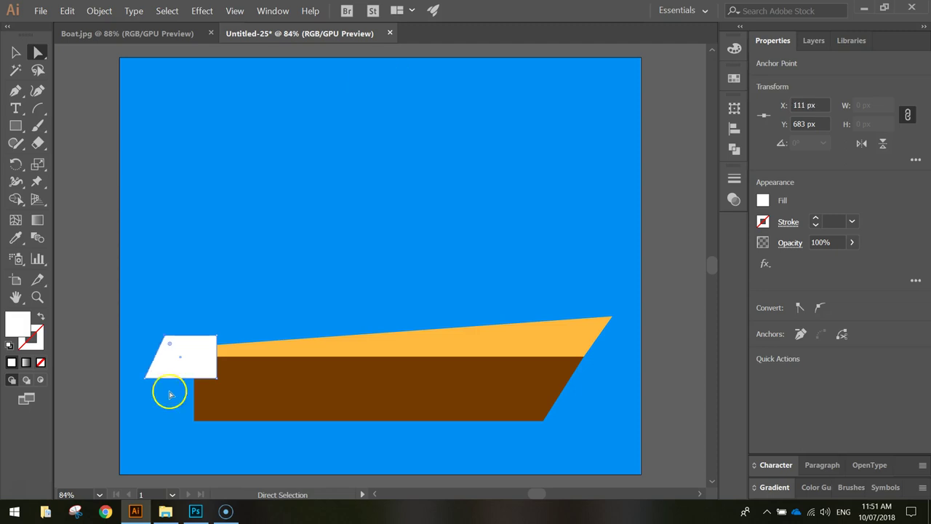
{"action": "left_click", "coordinate": [16, 53]}
{"action": "left_click", "coordinate": [90, 169]}
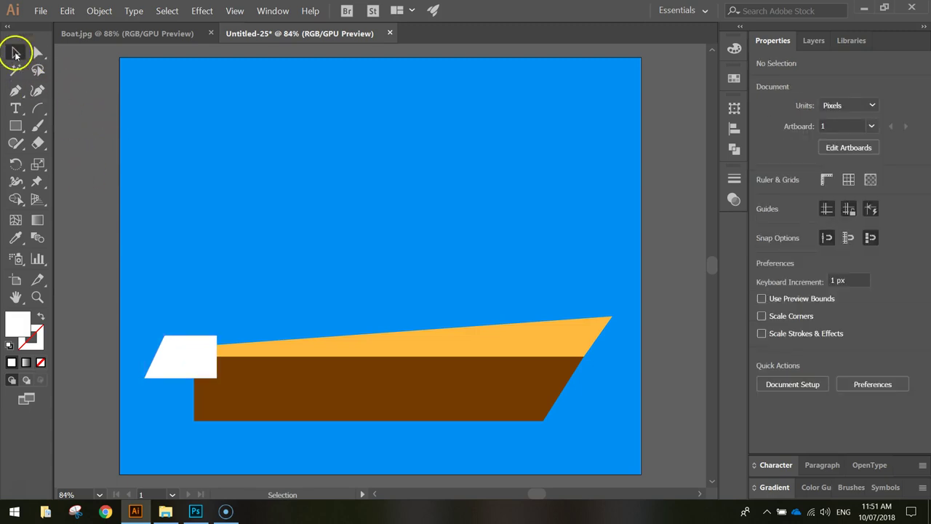
- Round the white motor shape's corners to about 26.52 px with the live corner widget
{"action": "left_click", "coordinate": [187, 360]}
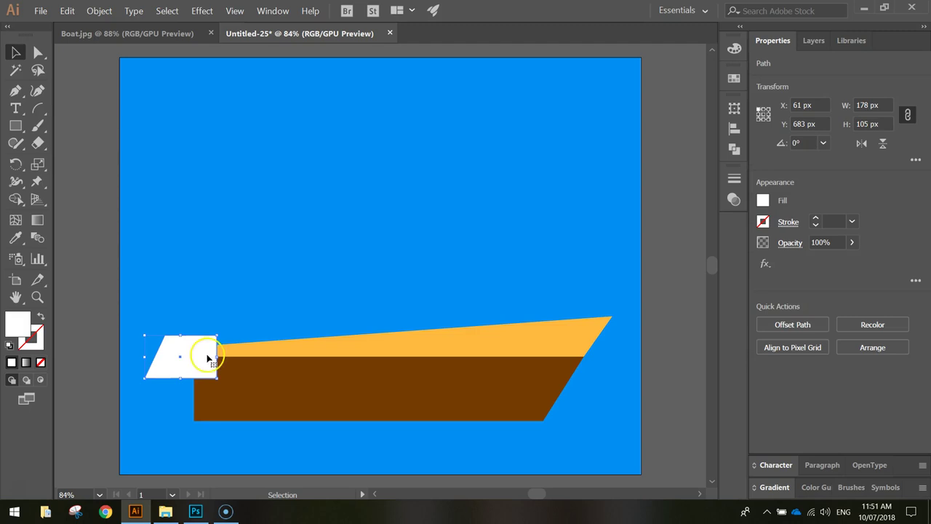
{"action": "left_click", "coordinate": [38, 53]}
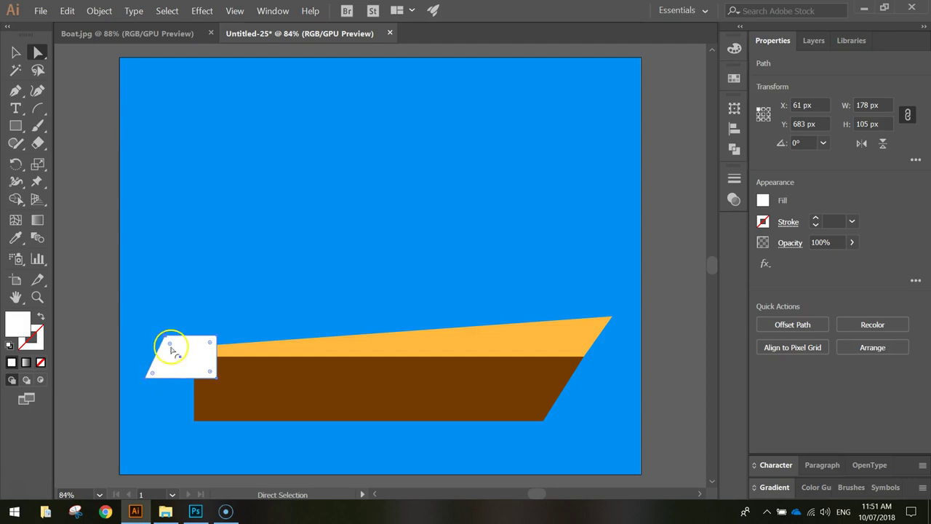
{"action": "left_click_drag", "start_coordinate": [171, 344], "coordinate": [168, 344]}
{"action": "left_click", "coordinate": [118, 308]}
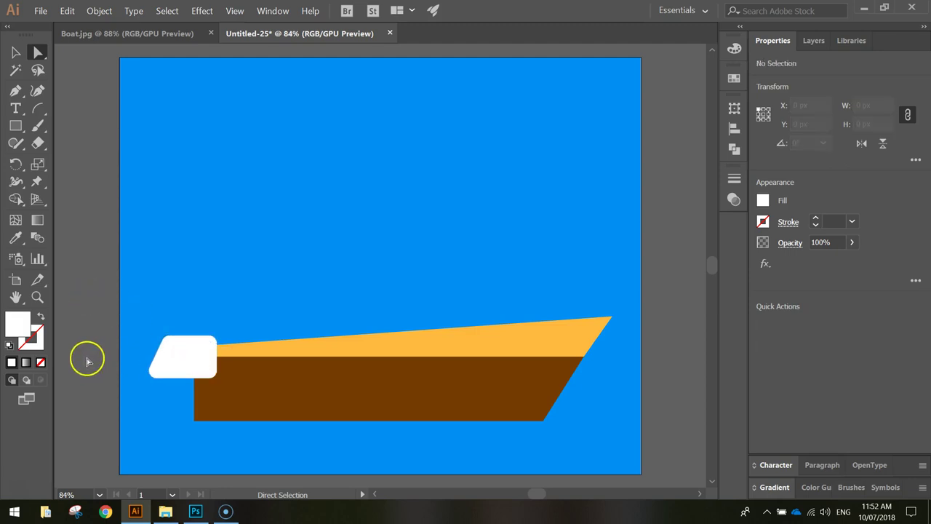
- Draw a thin white post extending down from the motor shape
{"action": "left_click", "coordinate": [16, 130]}
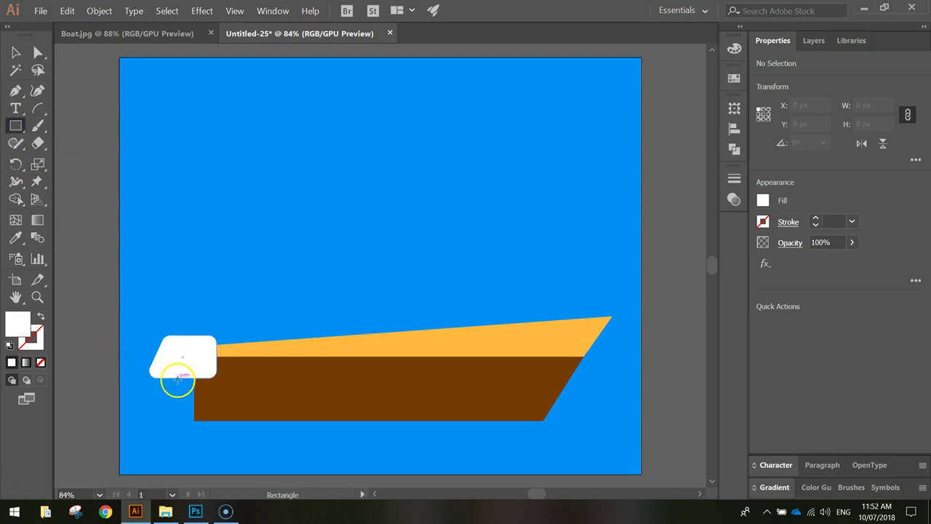
{"action": "scroll", "coordinate": [177, 378], "scroll_direction": "up", "scroll_amount": 2}
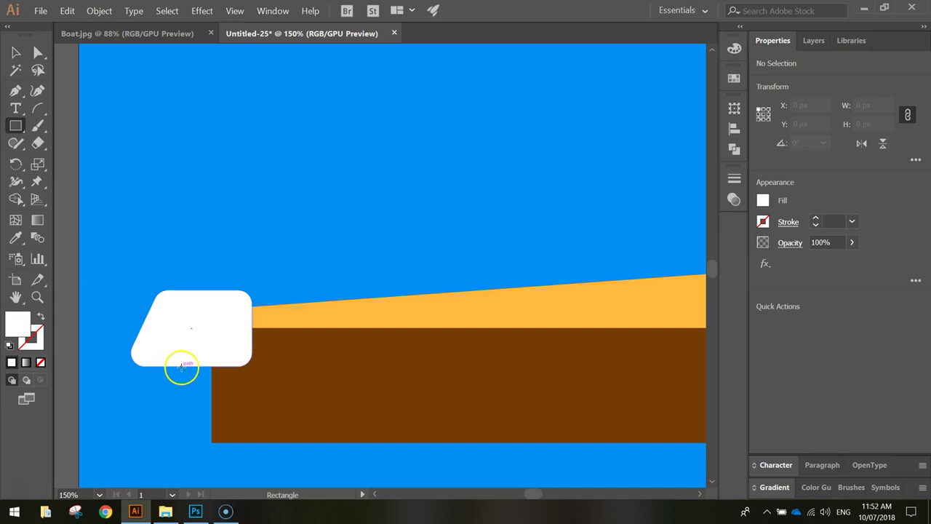
{"action": "left_click_drag", "start_coordinate": [181, 368], "coordinate": [196, 443]}
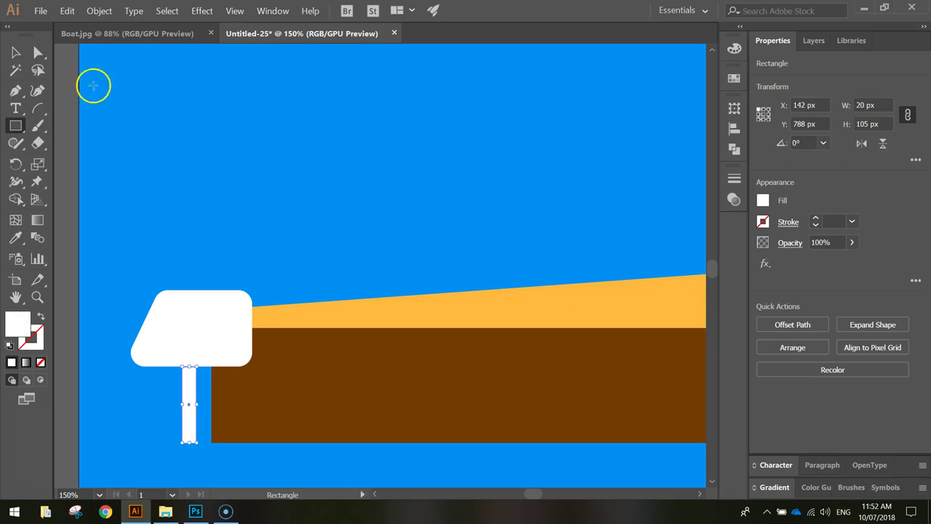
{"action": "left_click", "coordinate": [16, 52]}
{"action": "left_click", "coordinate": [58, 118]}
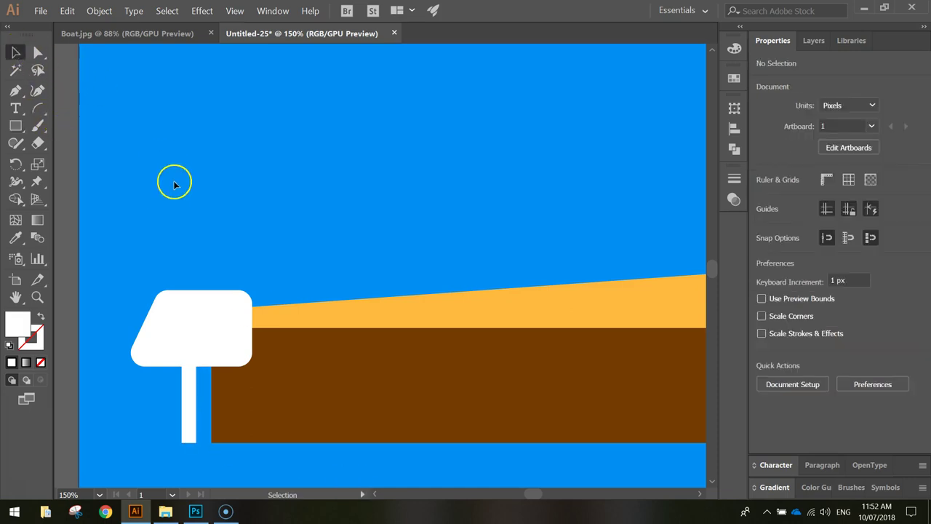
- Select the post and motor shape and merge them with the Shape Builder tool
{"action": "left_click", "coordinate": [190, 404]}
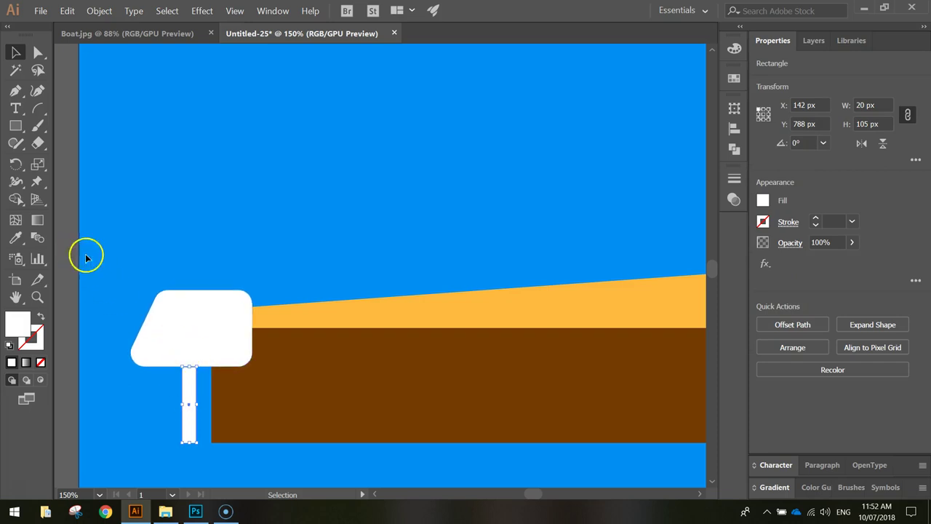
{"action": "left_click", "coordinate": [186, 331], "text": "shift"}
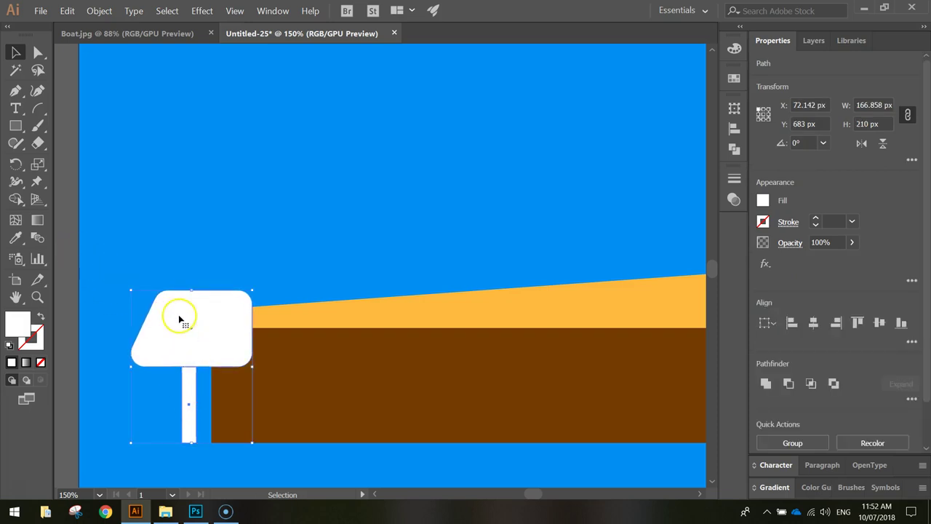
{"action": "left_click", "coordinate": [16, 200]}
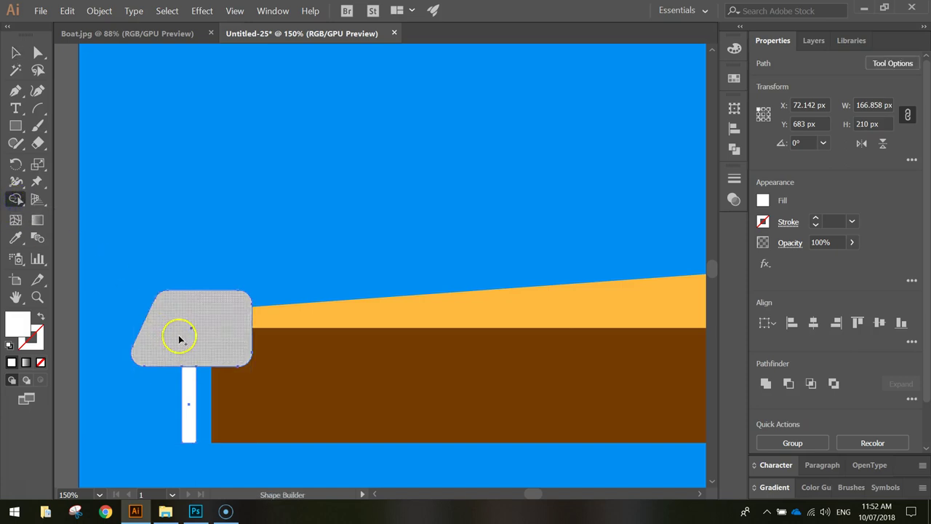
{"action": "left_click_drag", "start_coordinate": [188, 347], "coordinate": [191, 390]}
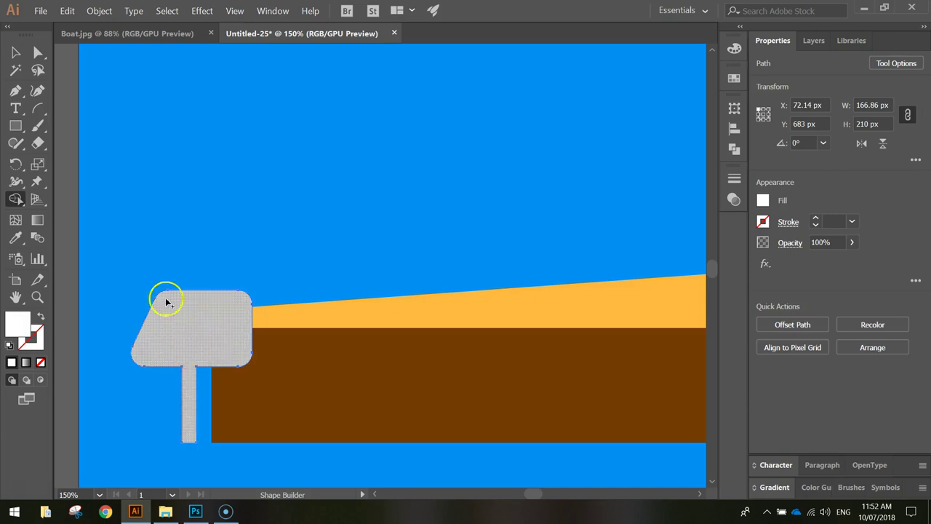
{"action": "left_click", "coordinate": [13, 54]}
{"action": "left_click", "coordinate": [62, 100]}
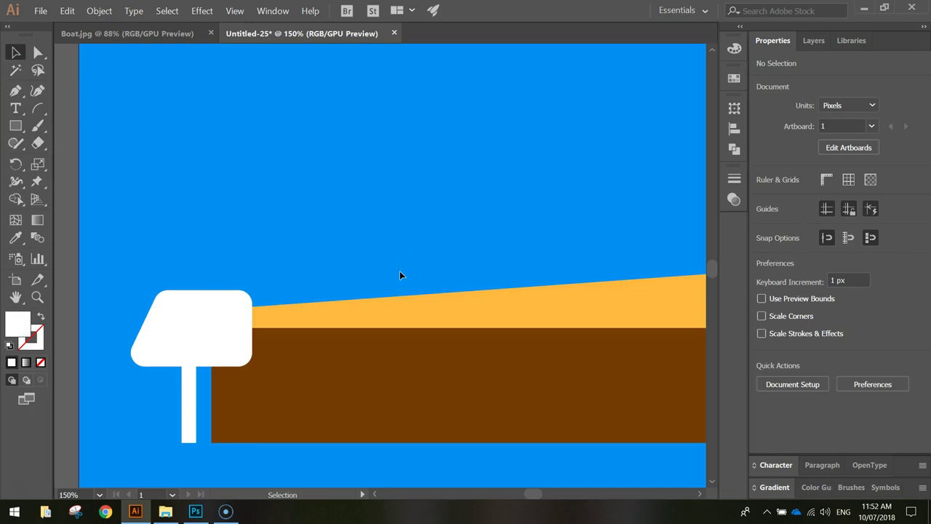
- Set the rectangle fill to orange-red ff5935, lowering green to 89
{"action": "left_click", "coordinate": [16, 126]}
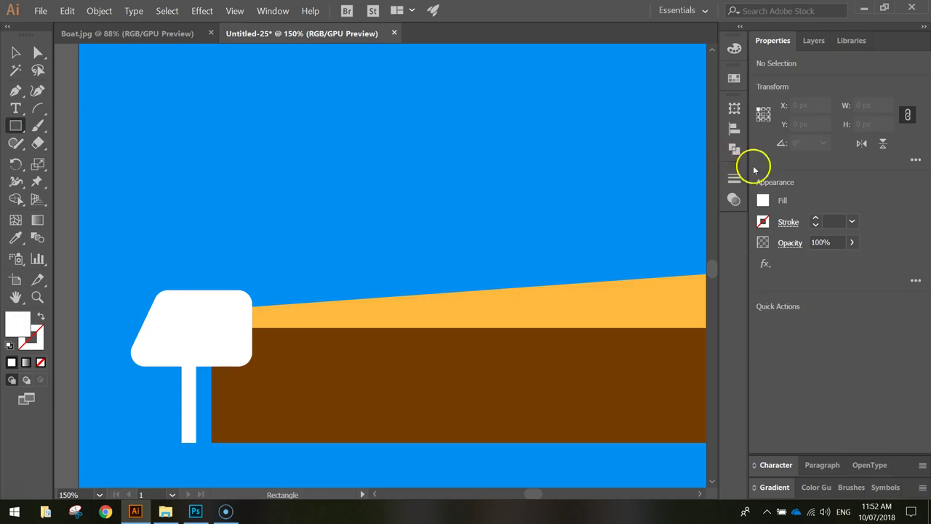
{"action": "left_click", "coordinate": [764, 199]}
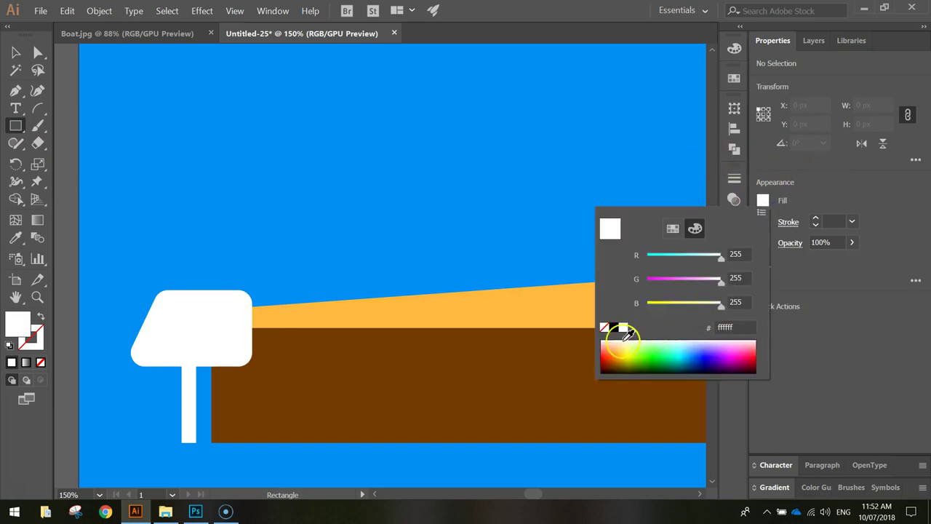
{"action": "left_click", "coordinate": [615, 350]}
{"action": "left_click_drag", "start_coordinate": [614, 353], "coordinate": [606, 352]}
{"action": "mouse_move", "coordinate": [677, 282]}
{"action": "left_mouse_down"}
{"action": "mouse_move", "coordinate": [666, 288]}
{"action": "mouse_move", "coordinate": [672, 283]}
{"action": "left_mouse_up"}
{"action": "left_click", "coordinate": [719, 328]}
{"action": "left_click", "coordinate": [823, 345]}
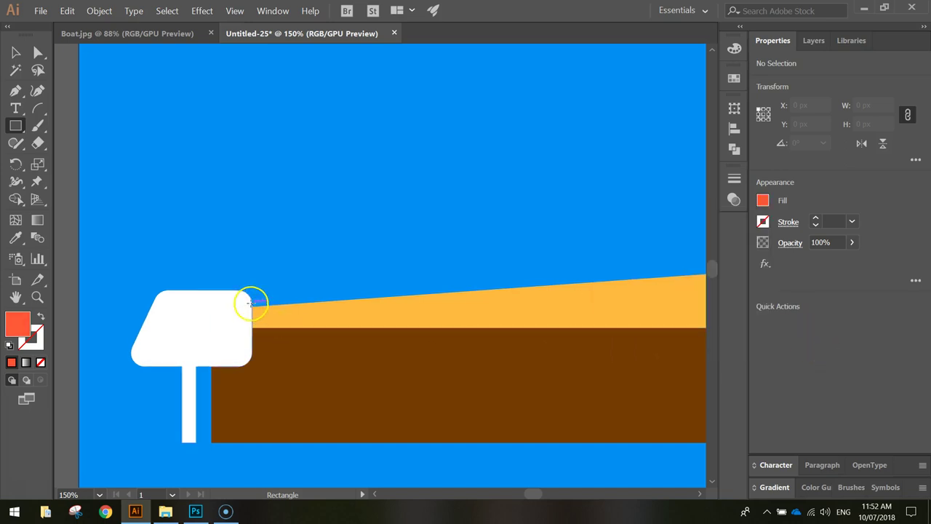
- Draw the orange-red stripe across the motor's top and fit the artboard in view
{"action": "left_click_drag", "start_coordinate": [252, 304], "coordinate": [192, 320]}
{"action": "left_click", "coordinate": [16, 56]}
{"action": "left_click", "coordinate": [165, 135]}
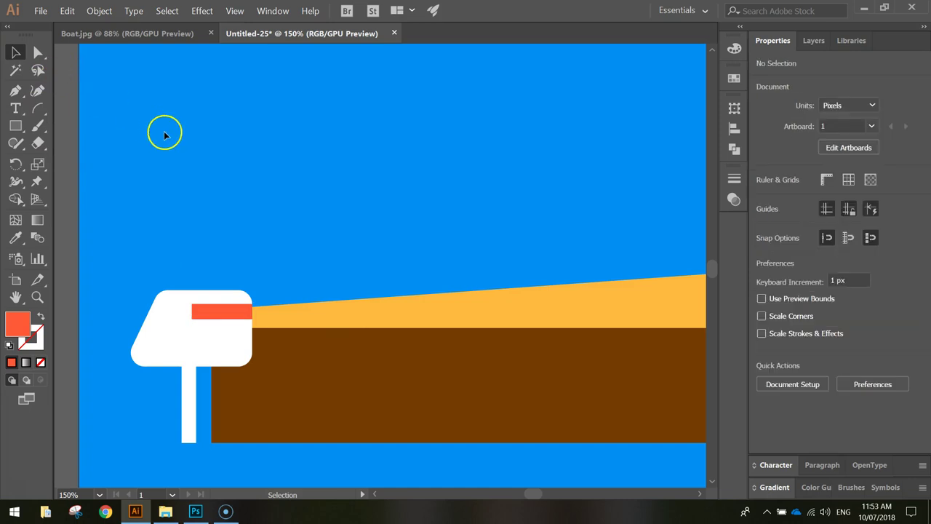
{"action": "key", "text": "ctrl+0"}
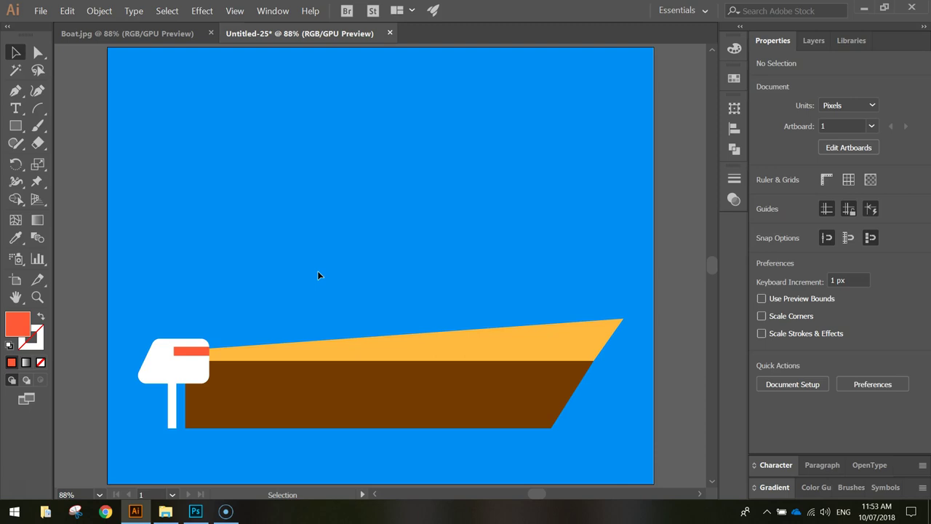
- Draw a tall white 322 × 473 px cabin rectangle rising up from the gold deck
{"action": "left_click", "coordinate": [15, 125]}
{"action": "left_click", "coordinate": [763, 200]}
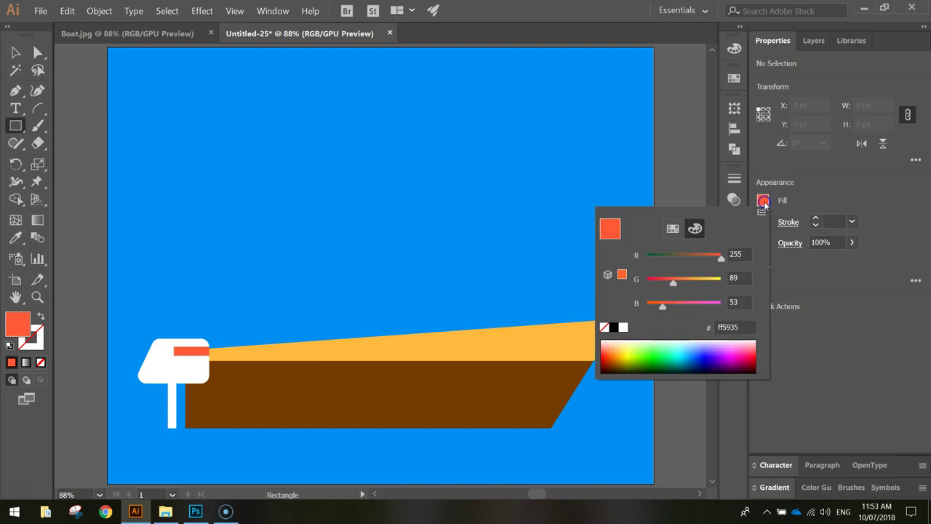
{"action": "left_click", "coordinate": [623, 327]}
{"action": "left_click", "coordinate": [892, 199]}
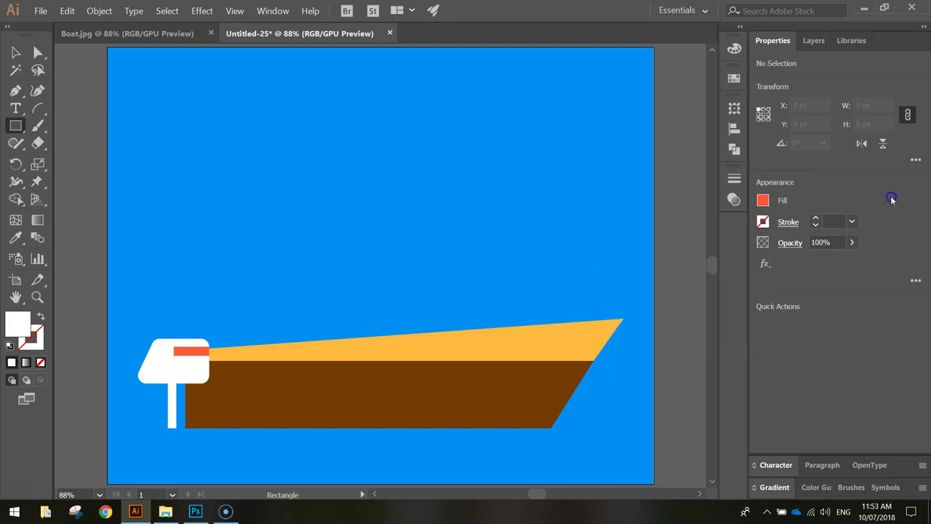
{"action": "left_click", "coordinate": [854, 203]}
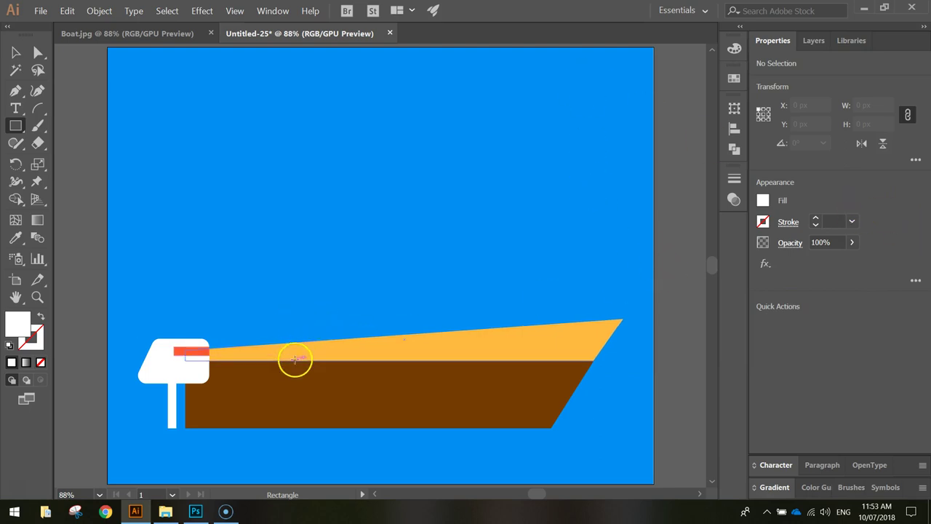
{"action": "left_click_drag", "start_coordinate": [299, 361], "coordinate": [437, 160]}
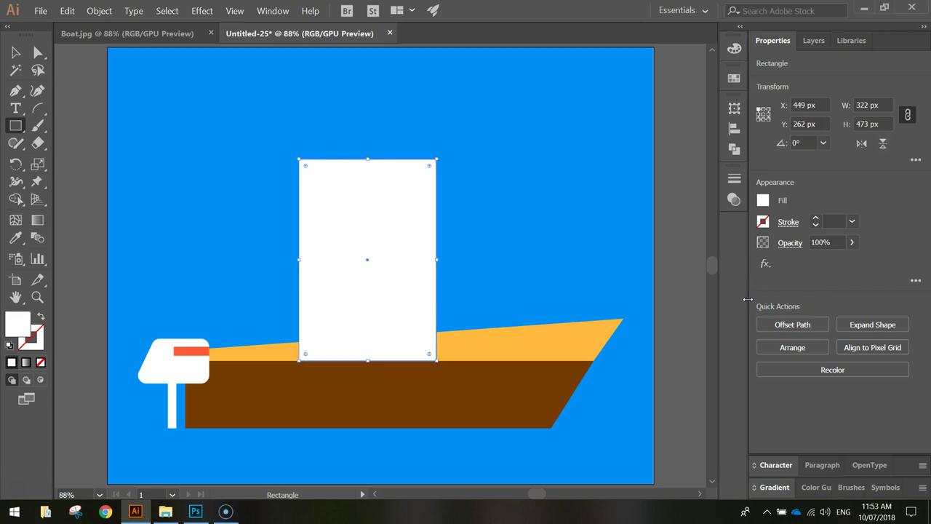
- Send the white cabin rectangle to the back, then restack it just above the blue background layer
{"action": "left_click", "coordinate": [15, 52]}
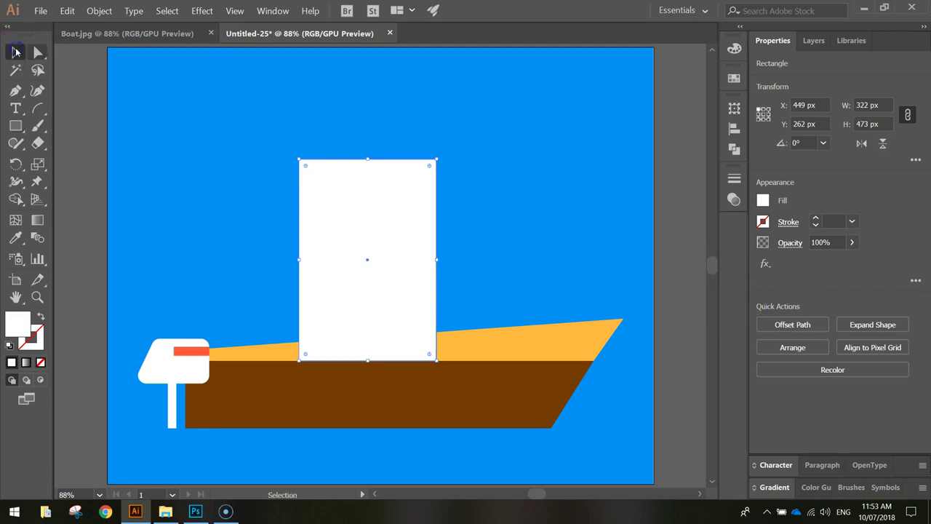
{"action": "right_click", "coordinate": [340, 186]}
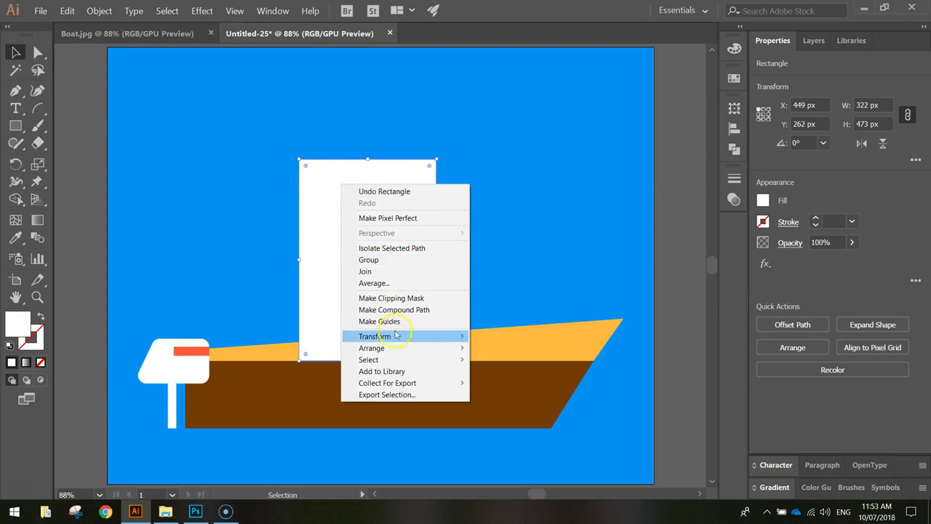
{"action": "mouse_move", "coordinate": [402, 348]}
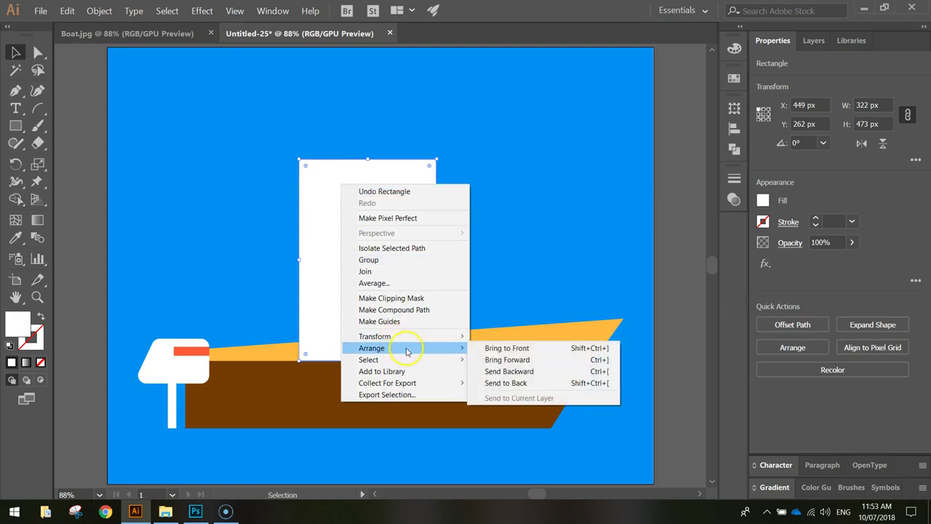
{"action": "left_click", "coordinate": [522, 383]}
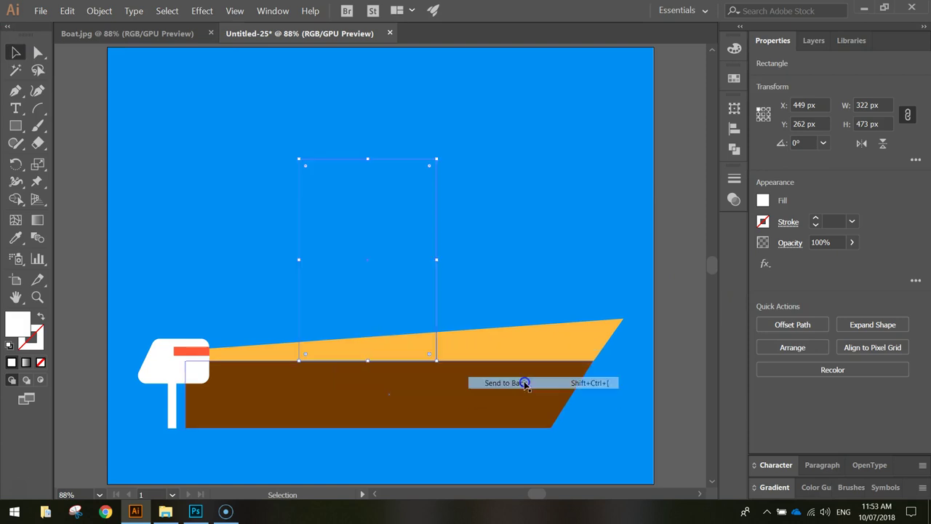
{"action": "left_click", "coordinate": [813, 41]}
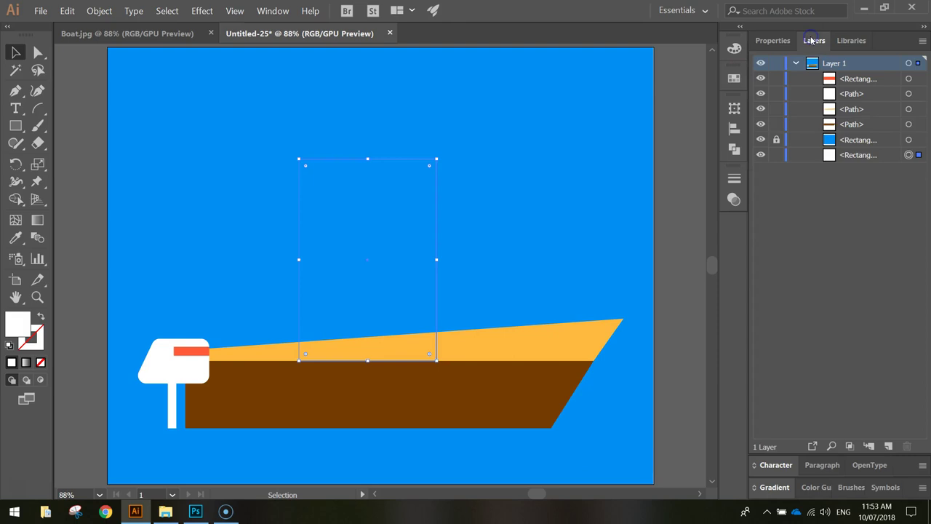
{"action": "left_click", "coordinate": [851, 156]}
{"action": "left_click_drag", "start_coordinate": [836, 159], "coordinate": [854, 137]}
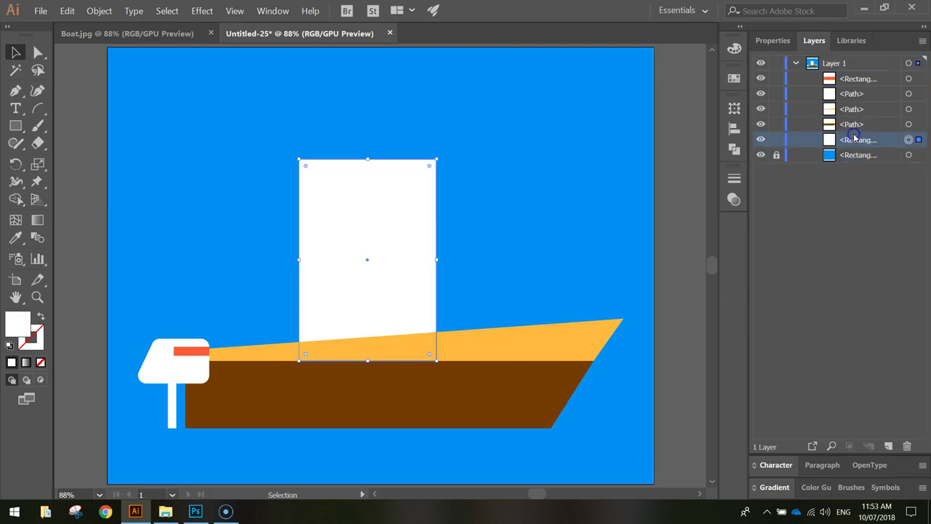
{"action": "left_click", "coordinate": [694, 174]}
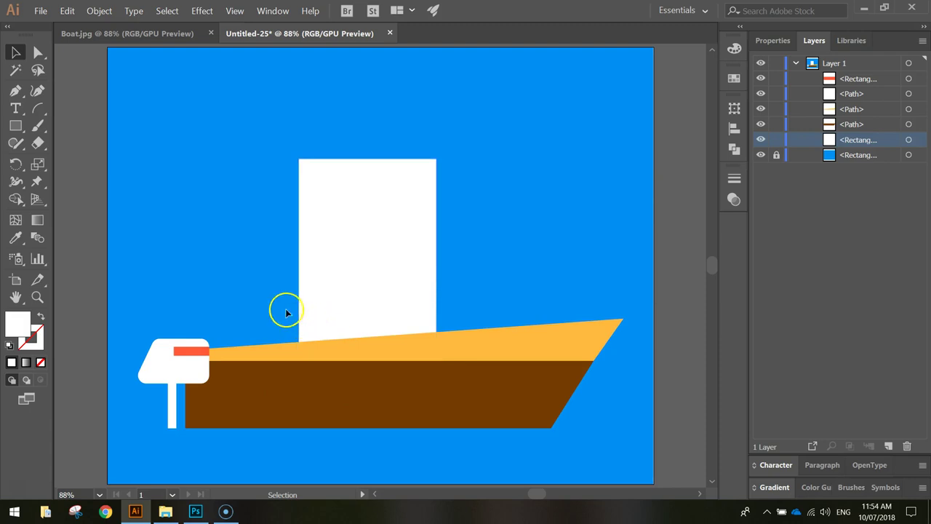
- Slant the cabin's right edge by nudging its top-right anchor left three times
{"action": "left_click", "coordinate": [38, 52]}
{"action": "left_click", "coordinate": [439, 162]}
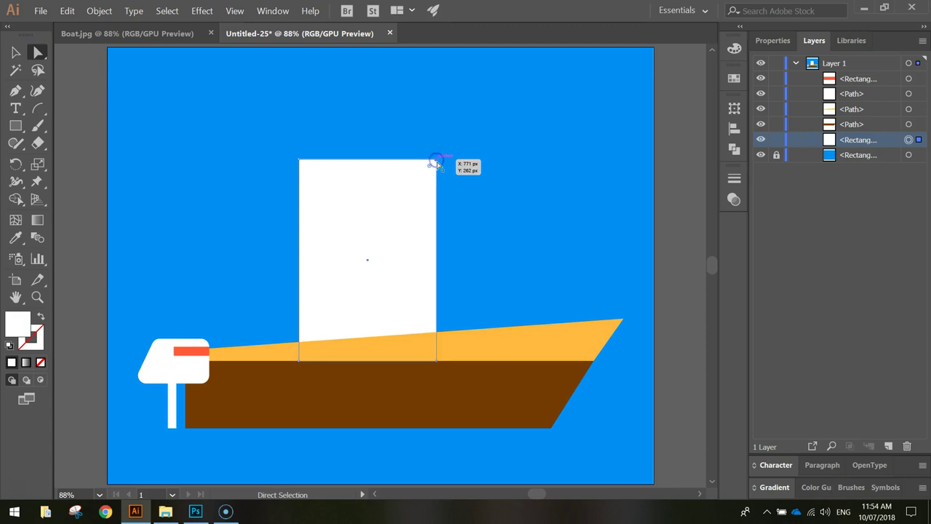
{"action": "key", "text": "ctrl"}
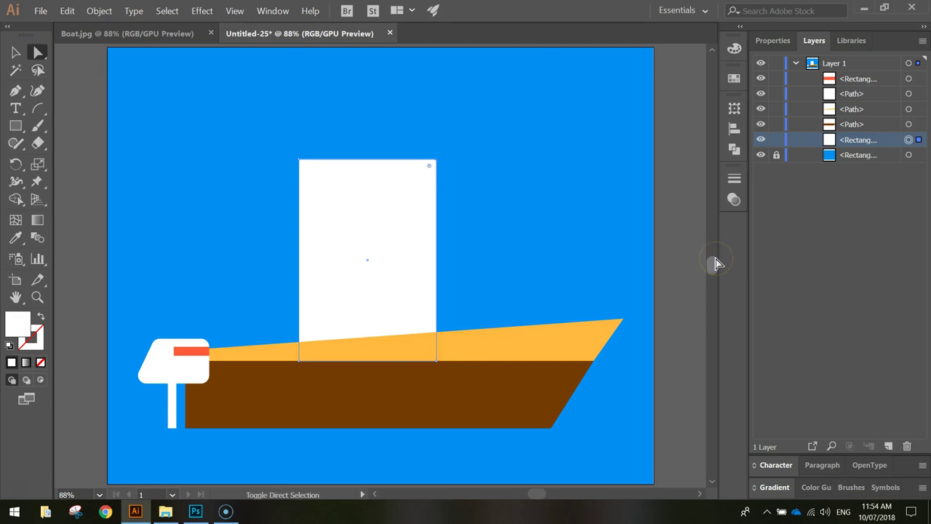
{"action": "key", "text": "Left"}
{"action": "key", "text": "Left"}
{"action": "key", "text": "Left"}
{"action": "key", "text": "Left"}
{"action": "key", "text": "Left"}
{"action": "key", "text": "Left"}
{"action": "key", "text": "Left"}
{"action": "key", "text": "Left"}
{"action": "key", "text": "Left"}
{"action": "key", "text": "Left"}
{"action": "key", "text": "Left"}
{"action": "key", "text": "Left"}
{"action": "key", "text": "Left"}
{"action": "key", "text": "Left"}
{"action": "key", "text": "Left"}
{"action": "key", "text": "Left"}
{"action": "key", "text": "Left"}
{"action": "key", "text": "Left"}
{"action": "key", "text": "Left"}
{"action": "key", "text": "Left"}
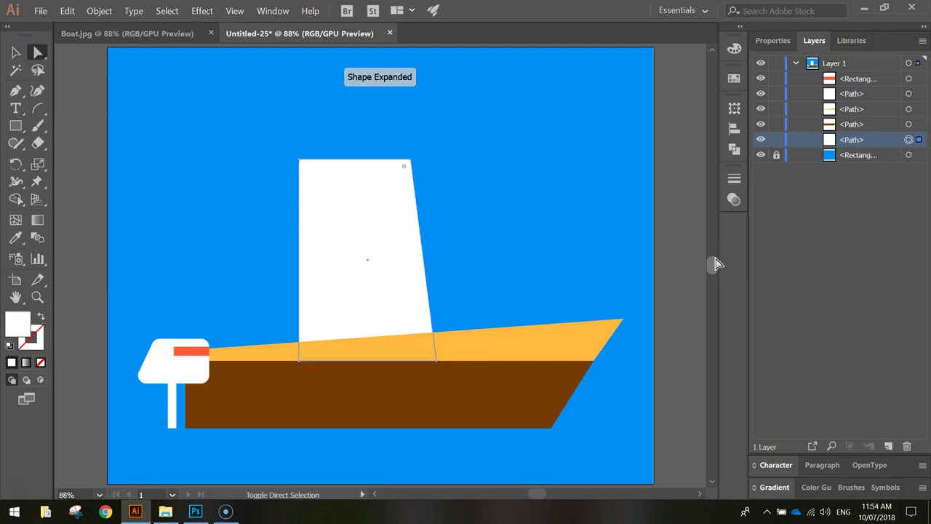
{"action": "key", "text": "Left"}
{"action": "key", "text": "Left"}
{"action": "key", "text": "Left"}
{"action": "key", "text": "Left"}
{"action": "key", "text": "Left"}
{"action": "key", "text": "Left"}
{"action": "key", "text": "Left"}
{"action": "key", "text": "Left"}
{"action": "key", "text": "Left"}
{"action": "key", "text": "Left"}
{"action": "key", "text": "Left"}
{"action": "key", "text": "Left"}
{"action": "key", "text": "Left"}
{"action": "key", "text": "Left"}
{"action": "key", "text": "Left"}
{"action": "key", "text": "Left"}
{"action": "key", "text": "Left"}
{"action": "key", "text": "Left"}
{"action": "key", "text": "Left"}
{"action": "key", "text": "Left"}
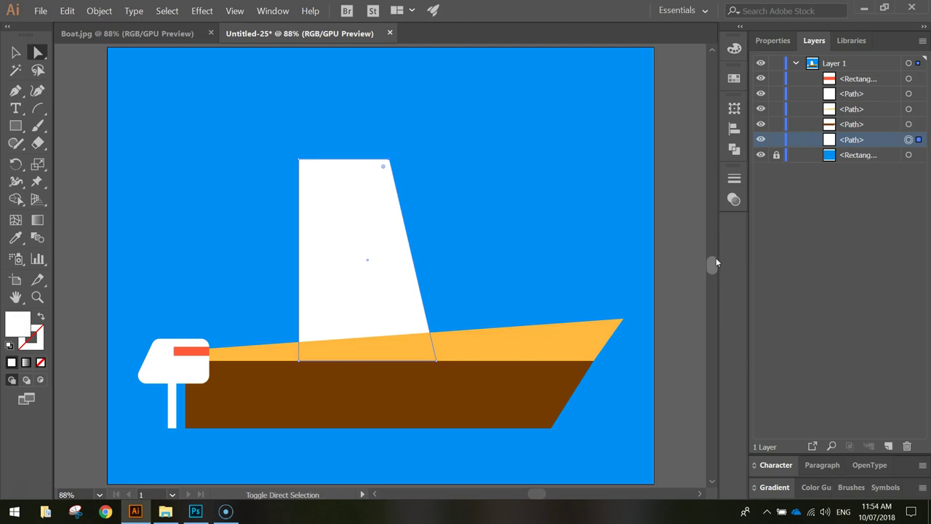
{"action": "key", "text": "Left"}
{"action": "key", "text": "Left"}
{"action": "key", "text": "Left"}
{"action": "key", "text": "Left"}
{"action": "key", "text": "Left"}
{"action": "key", "text": "Left"}
{"action": "key", "text": "Left"}
{"action": "key", "text": "Left"}
{"action": "key", "text": "Left"}
{"action": "key", "text": "Left"}
{"action": "key", "text": "Left"}
{"action": "key", "text": "Left"}
{"action": "key", "text": "Left"}
{"action": "key", "text": "Left"}
{"action": "key", "text": "Left"}
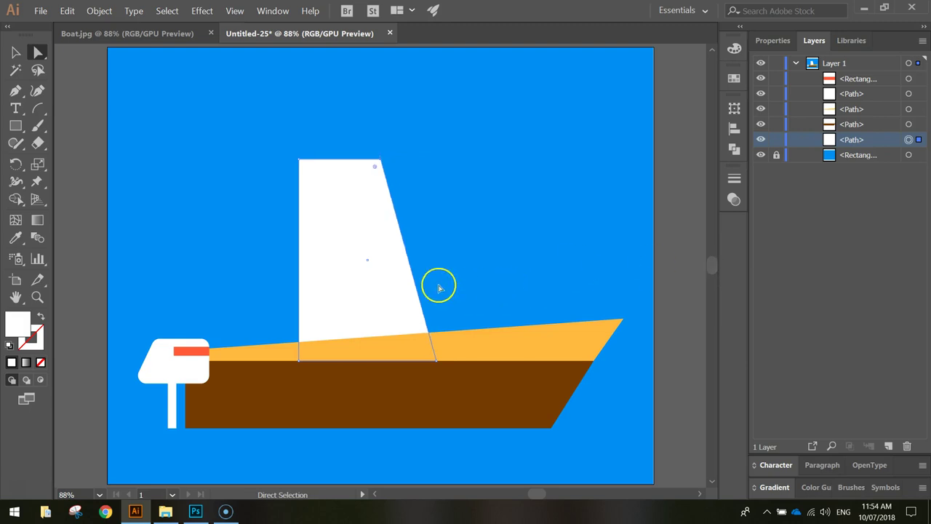
- Widen the cabin to the right and shift it slightly left
{"action": "left_click", "coordinate": [15, 53]}
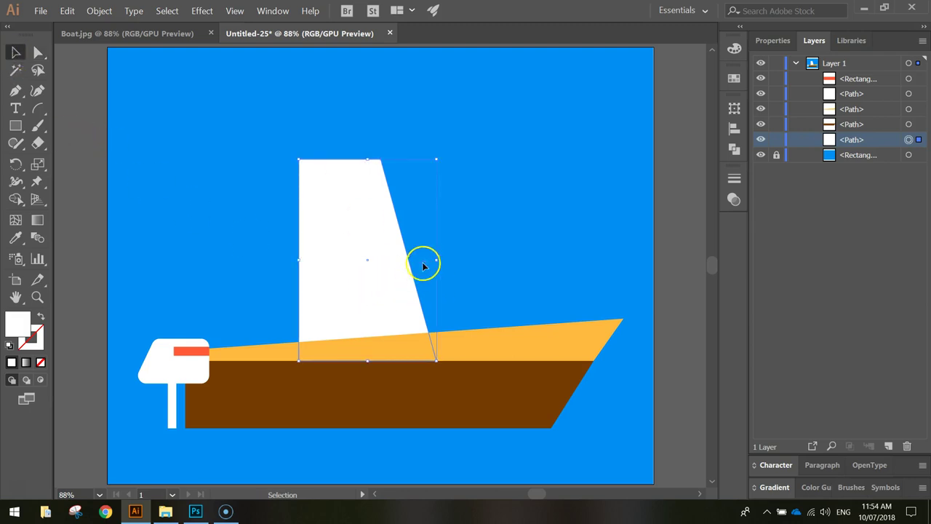
{"action": "left_click_drag", "start_coordinate": [437, 260], "coordinate": [483, 261]}
{"action": "left_click_drag", "start_coordinate": [357, 269], "coordinate": [349, 266]}
{"action": "left_click", "coordinate": [675, 250]}
{"action": "mouse_move", "coordinate": [408, 276]}
{"action": "left_mouse_down"}
{"action": "mouse_move", "coordinate": [395, 272]}
{"action": "mouse_move", "coordinate": [406, 284]}
{"action": "left_mouse_up"}
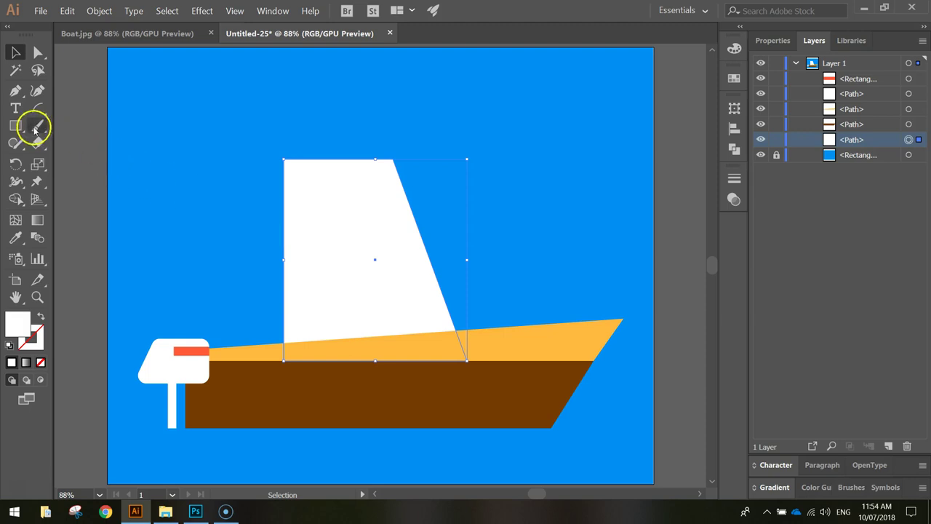
- Sample the hull's brown as the drawing colour, undoing the accidental brown fill on the sail
{"action": "left_click", "coordinate": [17, 126]}
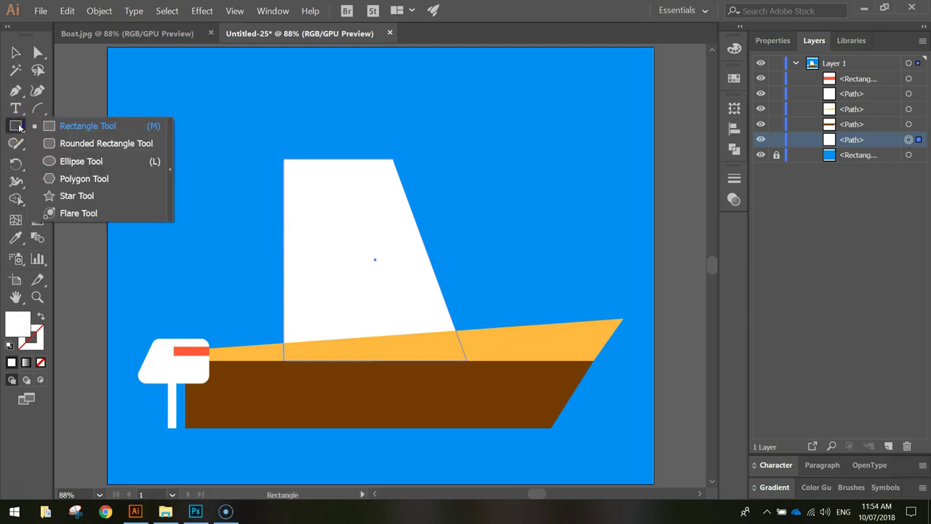
{"action": "left_click", "coordinate": [82, 145]}
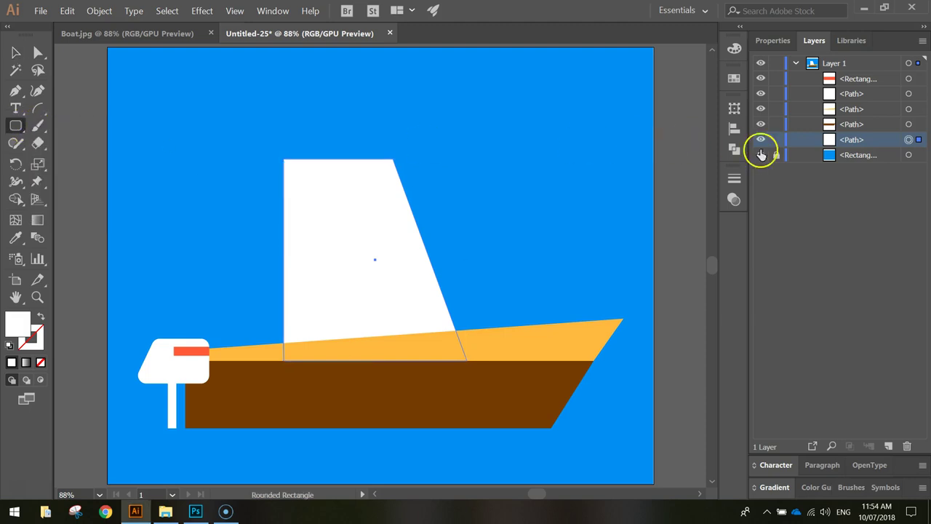
{"action": "left_click", "coordinate": [779, 44]}
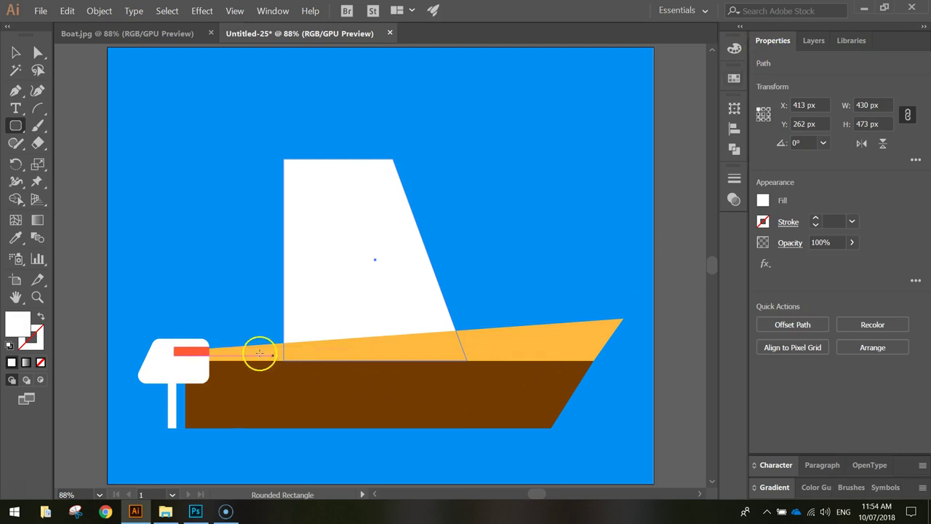
{"action": "left_click", "coordinate": [16, 237]}
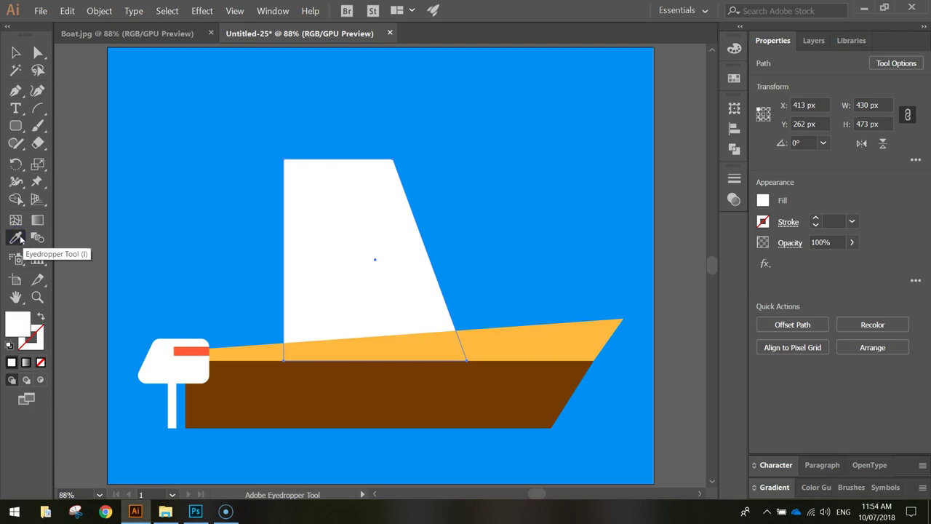
{"action": "left_click", "coordinate": [279, 391]}
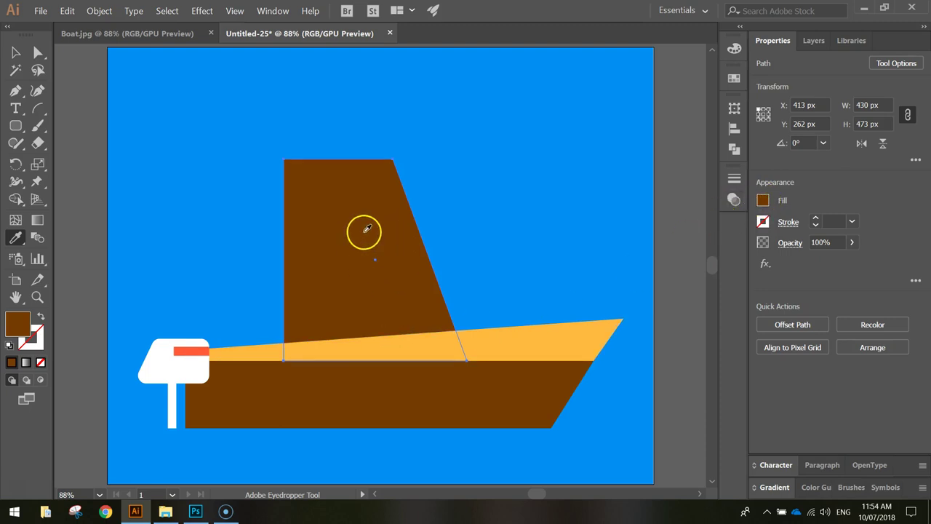
{"action": "key", "text": "ctrl+z"}
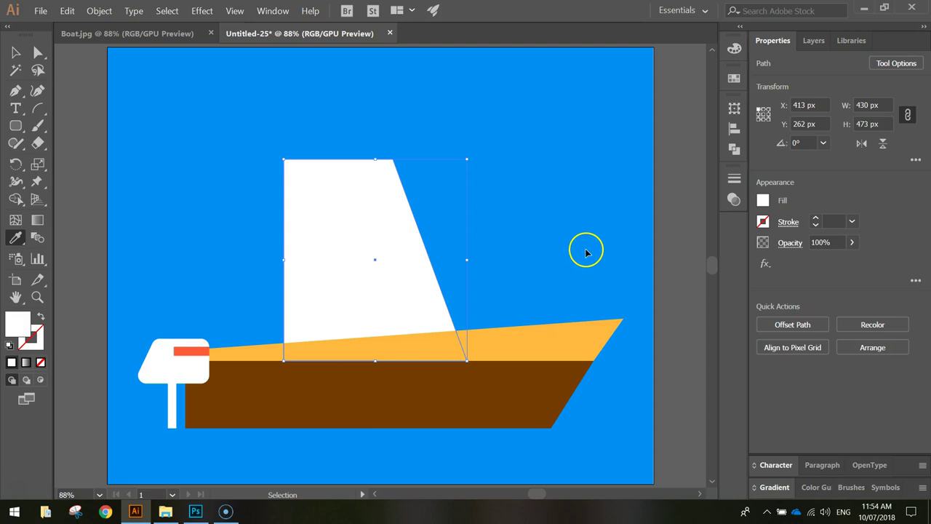
{"action": "key", "text": "ctrl+shift+a"}
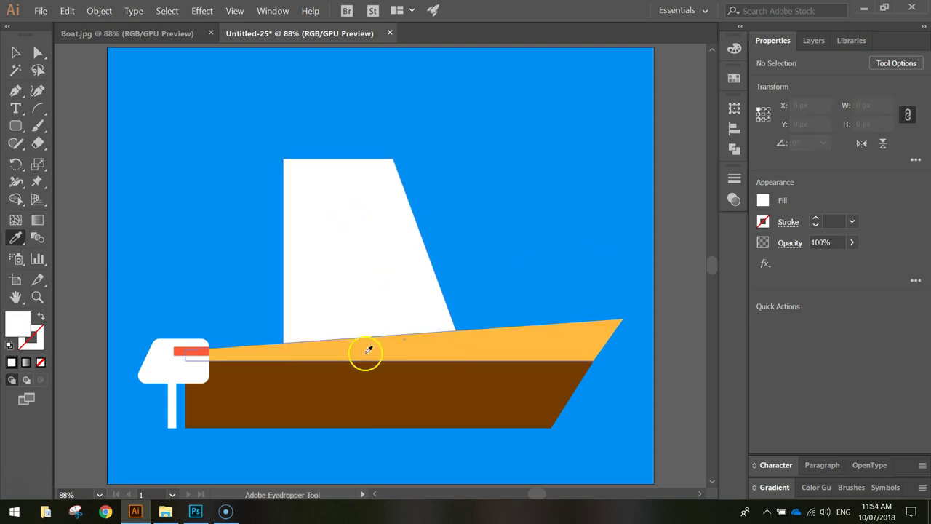
{"action": "left_click", "coordinate": [333, 385]}
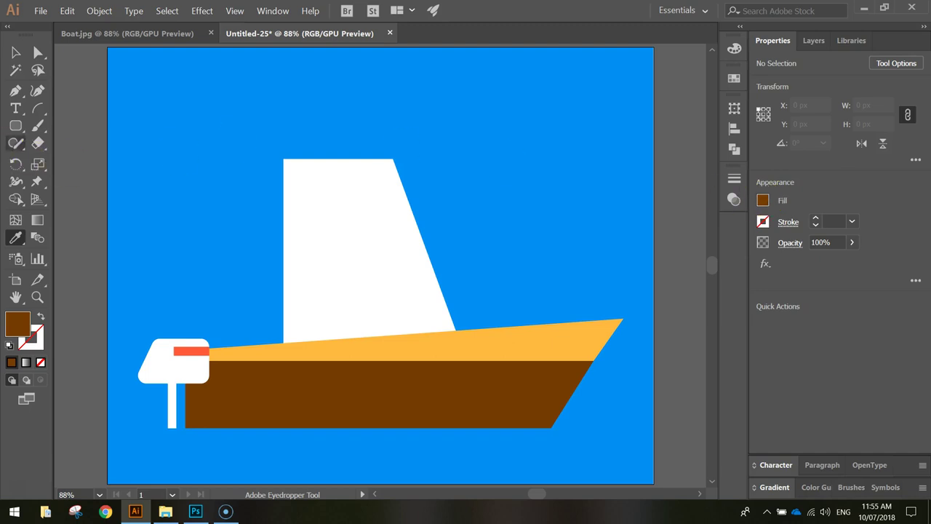
- Draw a brown rounded bar, about 383 × 32 px, across the top of the sail
{"action": "left_click", "coordinate": [14, 128]}
{"action": "left_click", "coordinate": [100, 148]}
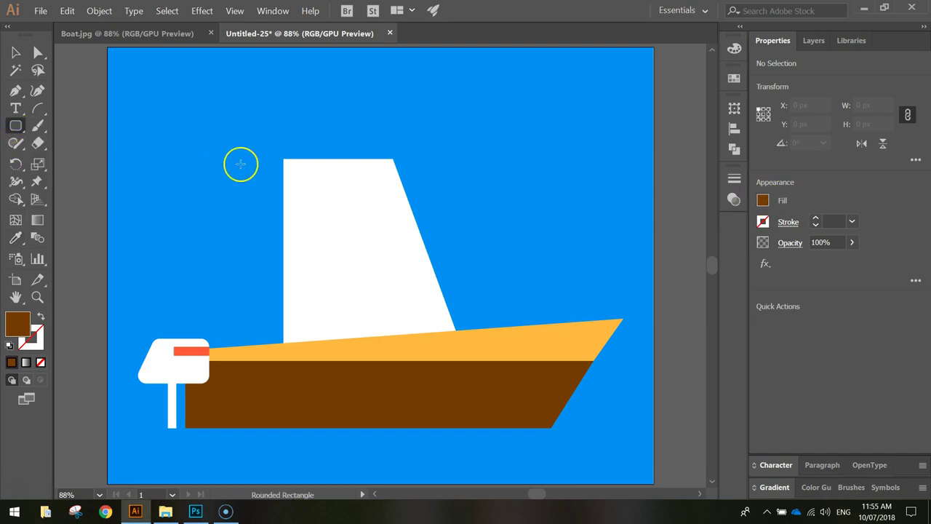
{"action": "left_click_drag", "start_coordinate": [260, 146], "coordinate": [423, 159]}
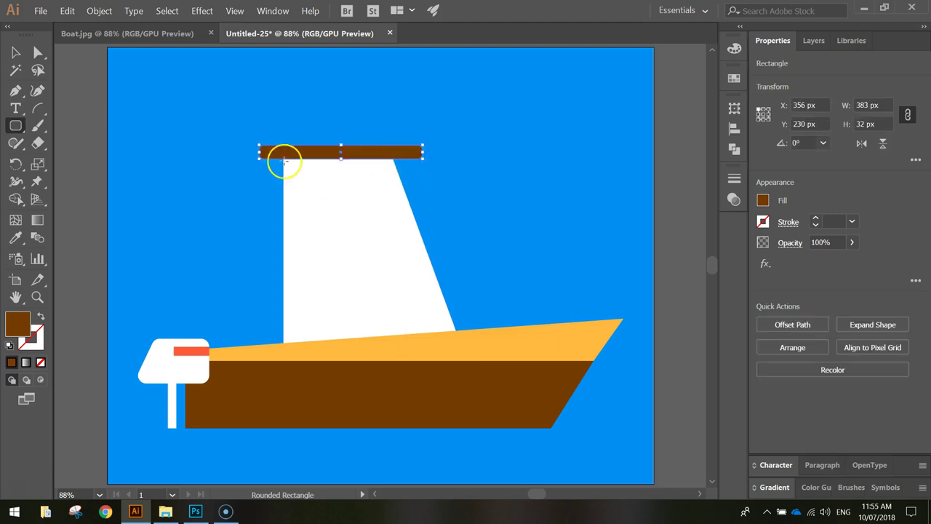
{"action": "left_click", "coordinate": [14, 51]}
{"action": "left_click", "coordinate": [69, 89]}
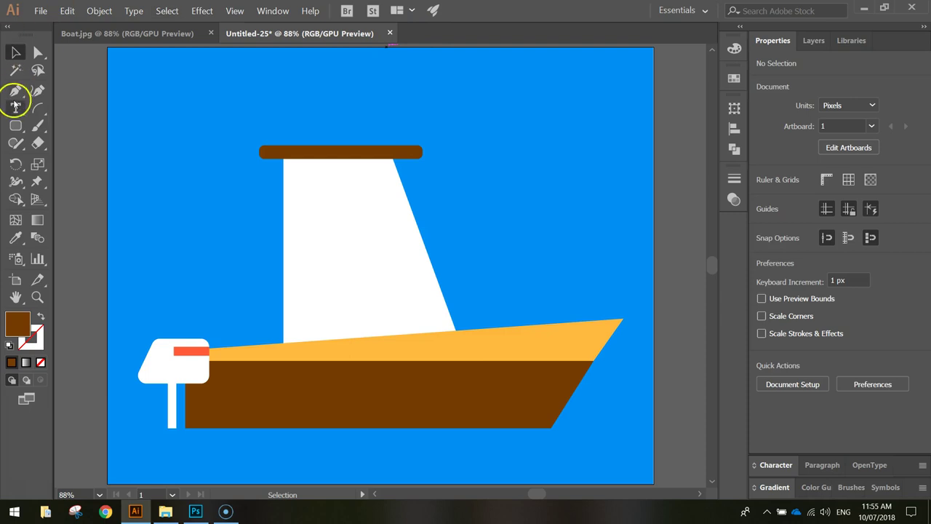
- Set the rectangle fill to a deep dark red with no green
{"action": "left_click_drag", "start_coordinate": [16, 125], "coordinate": [64, 123]}
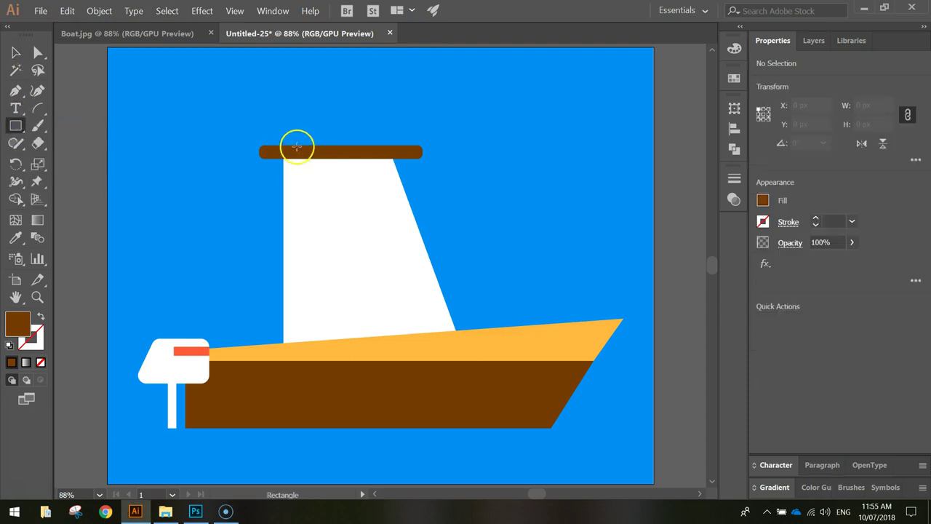
{"action": "left_click", "coordinate": [765, 199]}
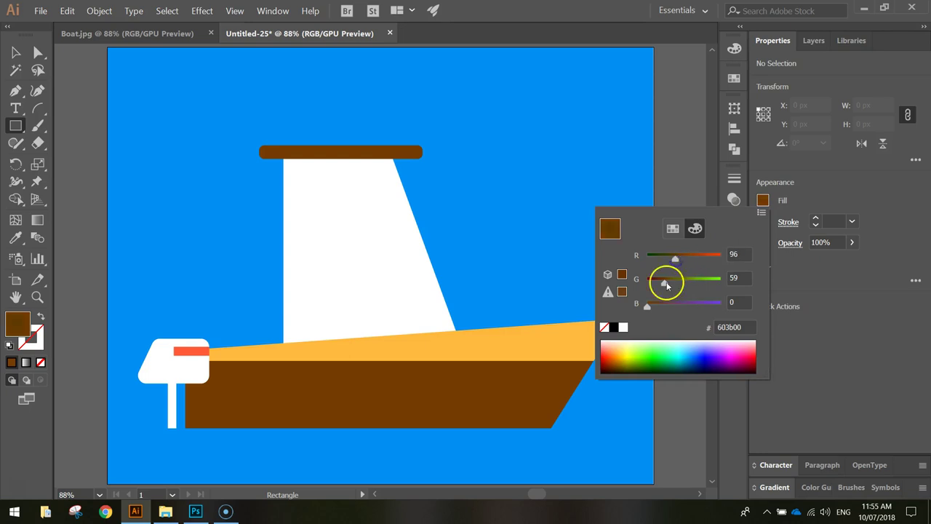
{"action": "left_click_drag", "start_coordinate": [665, 285], "coordinate": [670, 262]}
{"action": "left_click_drag", "start_coordinate": [646, 291], "coordinate": [647, 281]}
{"action": "left_click", "coordinate": [666, 260]}
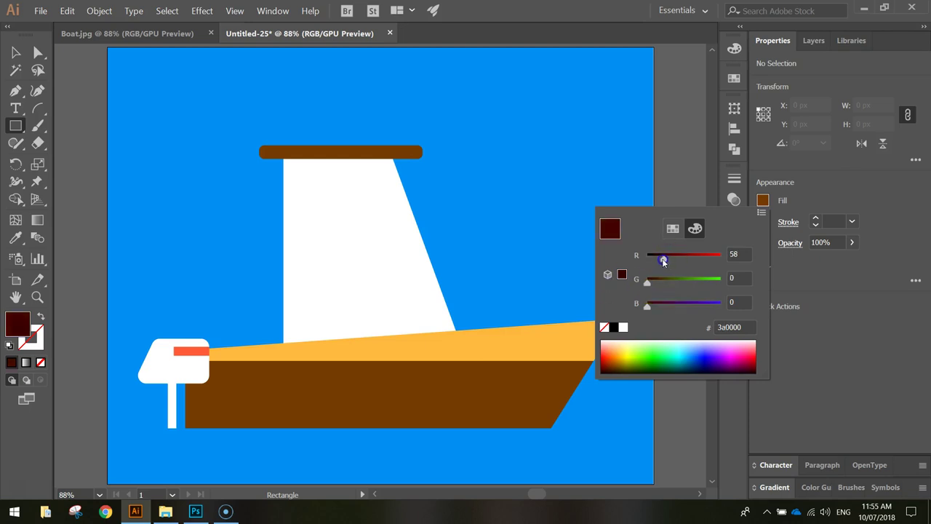
{"action": "left_click", "coordinate": [663, 187]}
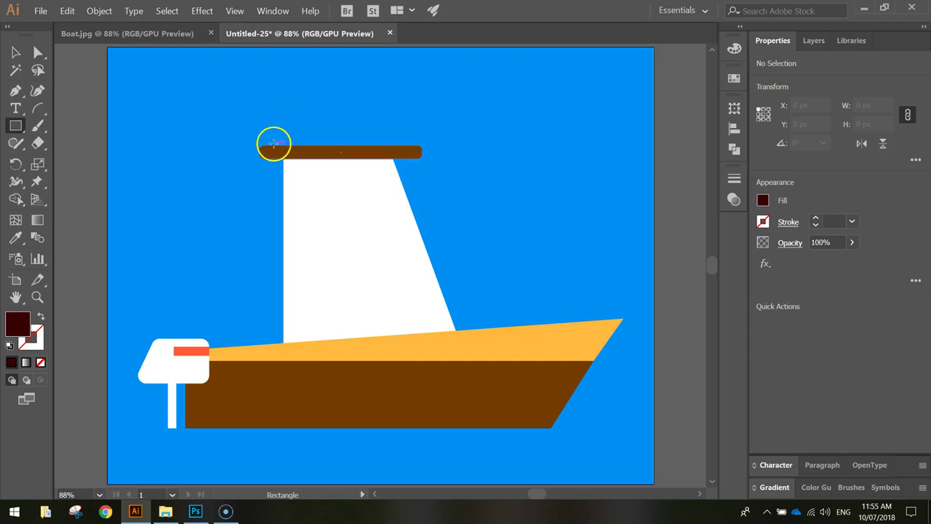
- Draw two thin dark red poles of different heights rising from the brown bar
{"action": "left_click_drag", "start_coordinate": [275, 145], "coordinate": [281, 87]}
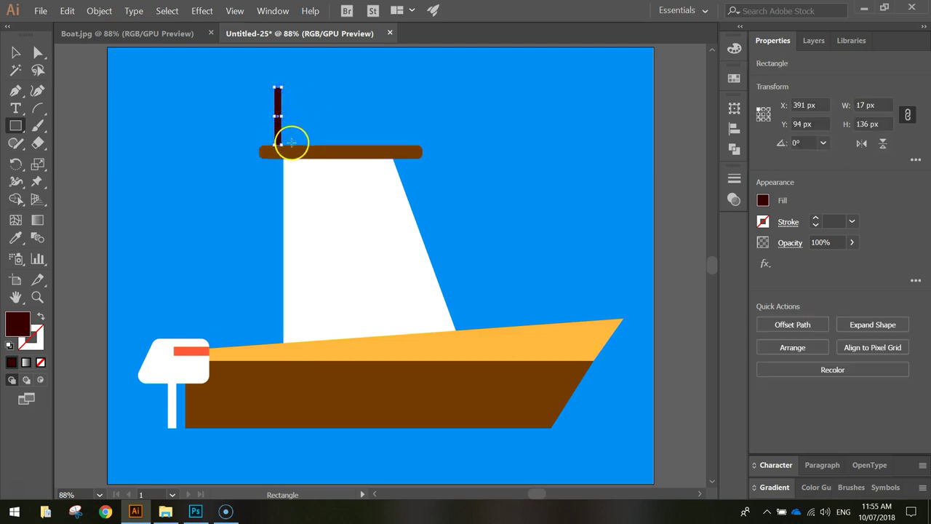
{"action": "mouse_move", "coordinate": [300, 143]}
{"action": "left_mouse_down"}
{"action": "mouse_move", "coordinate": [303, 54]}
{"action": "mouse_move", "coordinate": [309, 143]}
{"action": "left_mouse_up"}
{"action": "left_click", "coordinate": [15, 52]}
{"action": "left_click", "coordinate": [174, 73]}
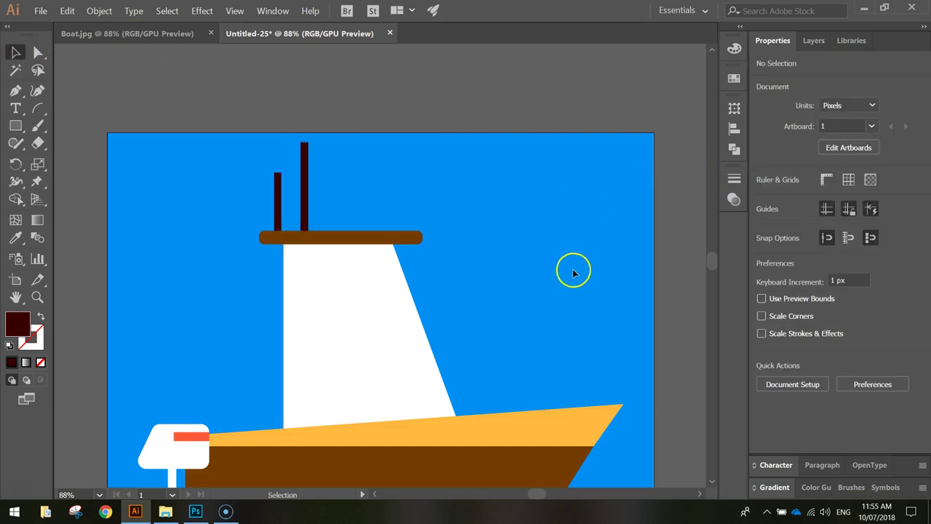
{"action": "scroll", "coordinate": [557, 266], "scroll_direction": "down", "scroll_amount": 1}
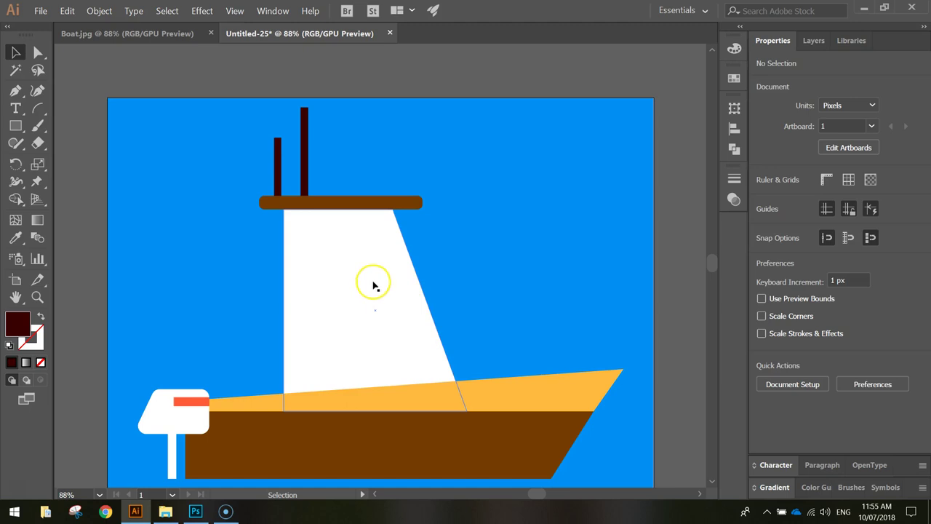
- Sample the sky's blue with the Eyedropper as the rectangle fill colour
{"action": "left_click", "coordinate": [16, 126]}
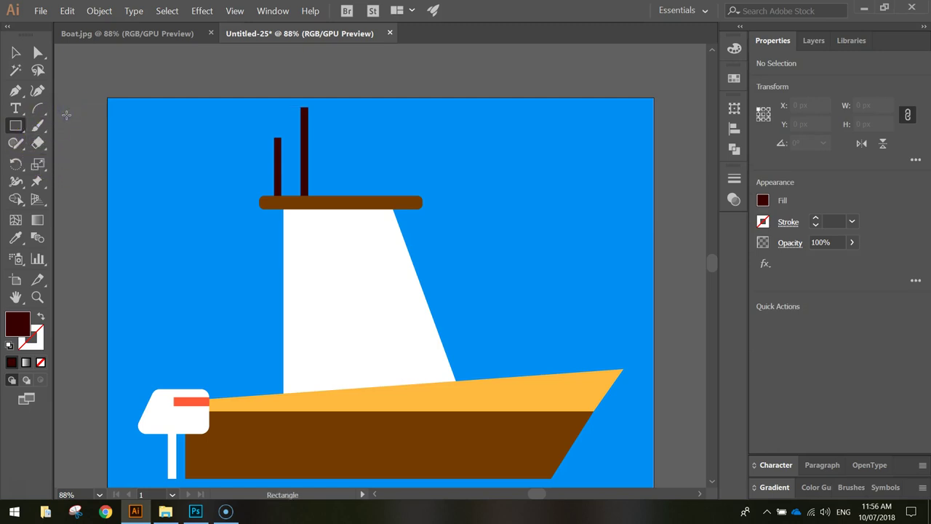
{"action": "key", "text": "i"}
{"action": "left_click", "coordinate": [178, 154]}
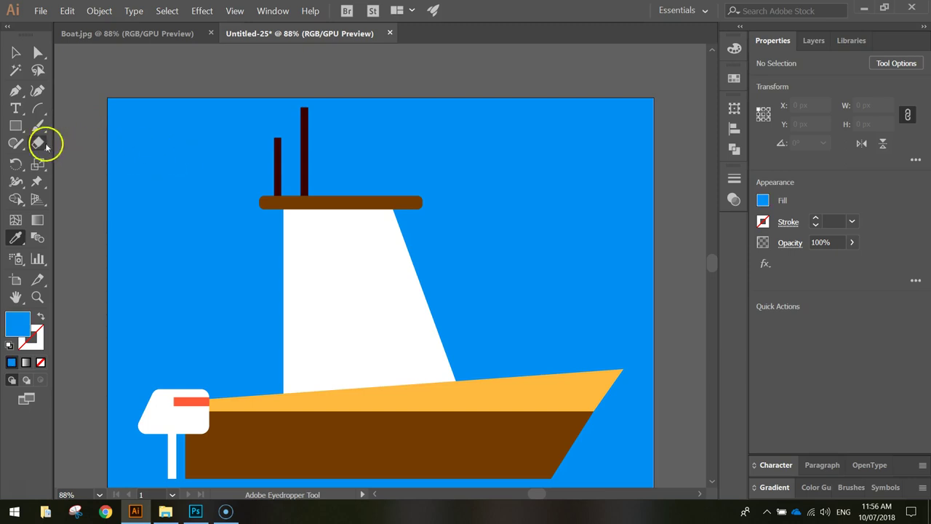
{"action": "left_click", "coordinate": [16, 126]}
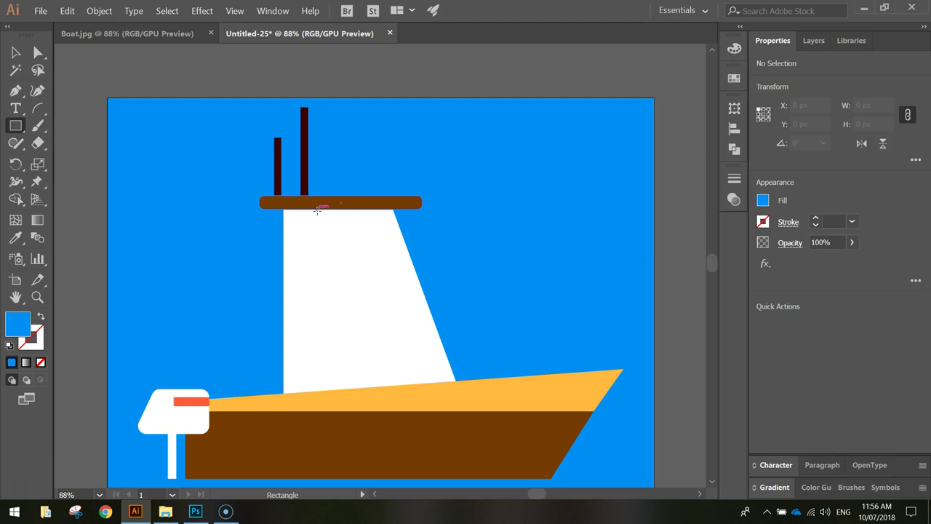
- Draw a 322 × 322 px blue square over the cabin and select all artwork for combining
{"action": "mouse_move", "coordinate": [319, 211]}
{"action": "left_mouse_down"}
{"action": "mouse_move", "coordinate": [343, 300]}
{"action": "mouse_move", "coordinate": [426, 322]}
{"action": "mouse_move", "coordinate": [454, 349]}
{"action": "left_mouse_up"}
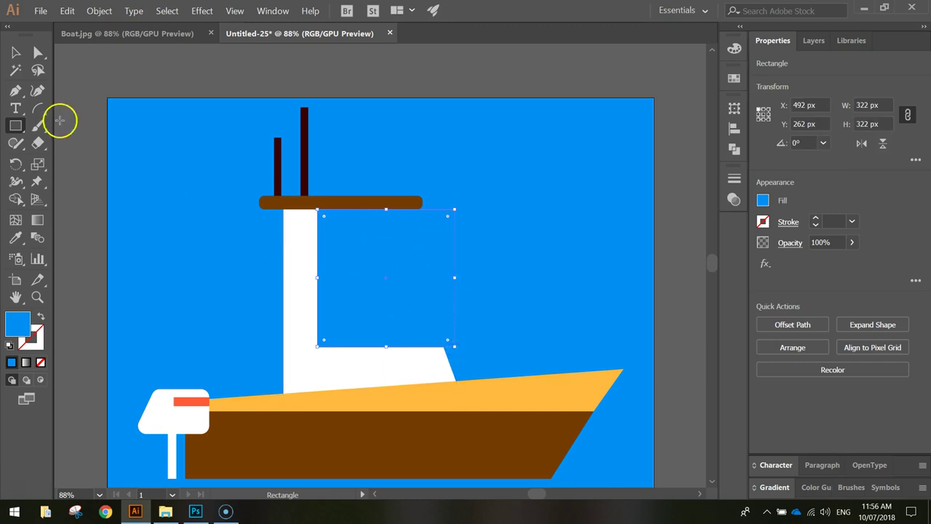
{"action": "left_click", "coordinate": [15, 52]}
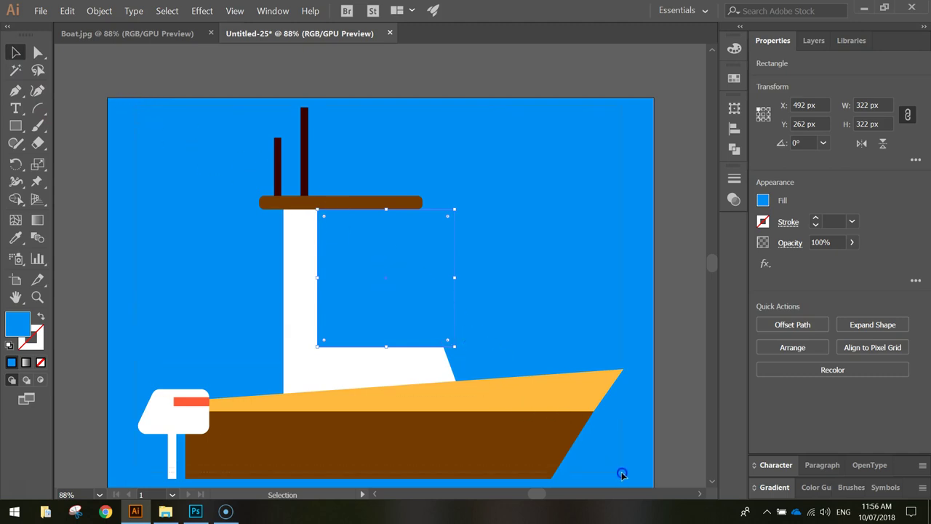
{"action": "key", "text": "ctrl+a"}
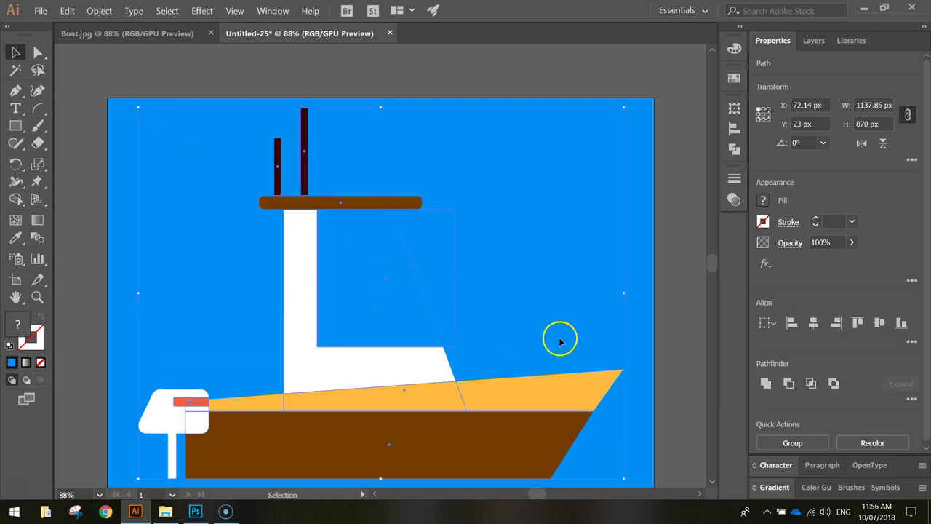
{"action": "left_click", "coordinate": [16, 199]}
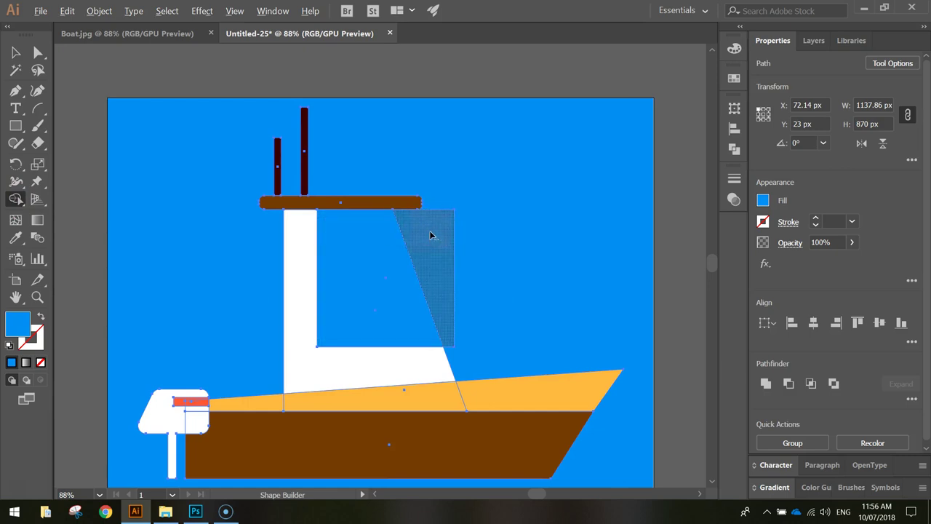
- Merge the sail's leftover corner into the blue window shape
{"action": "left_click", "coordinate": [431, 233]}
{"action": "left_click", "coordinate": [15, 53]}
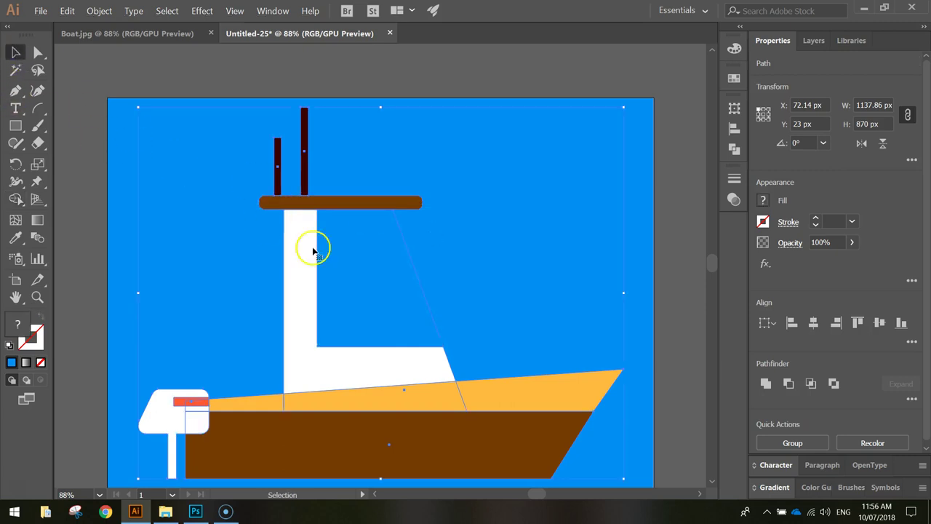
{"action": "left_click", "coordinate": [145, 91]}
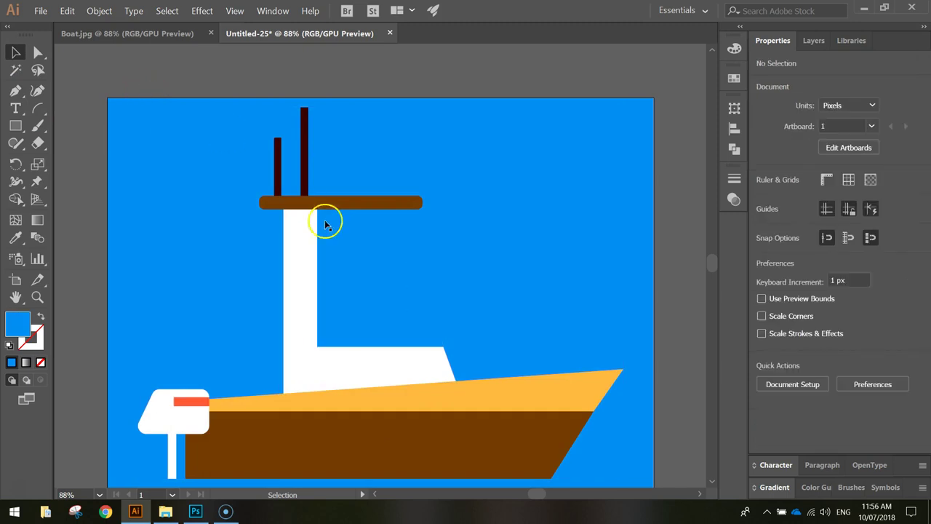
- Tint the window shape a lighter blue, 0f80f4, distinct from the sky
{"action": "left_click", "coordinate": [374, 259]}
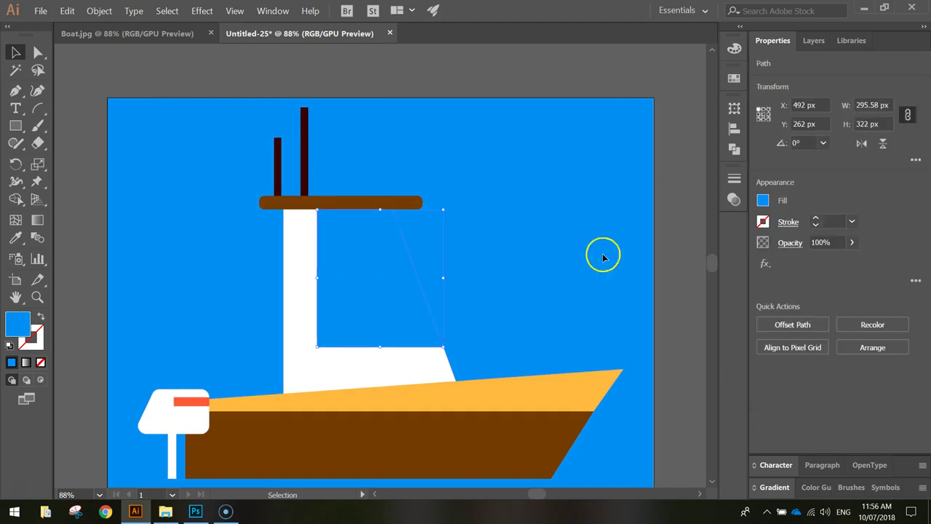
{"action": "left_click", "coordinate": [762, 203]}
{"action": "left_click_drag", "start_coordinate": [665, 264], "coordinate": [680, 284]}
{"action": "left_click", "coordinate": [681, 282]}
{"action": "left_click_drag", "start_coordinate": [684, 284], "coordinate": [684, 283]}
{"action": "left_click", "coordinate": [649, 259]}
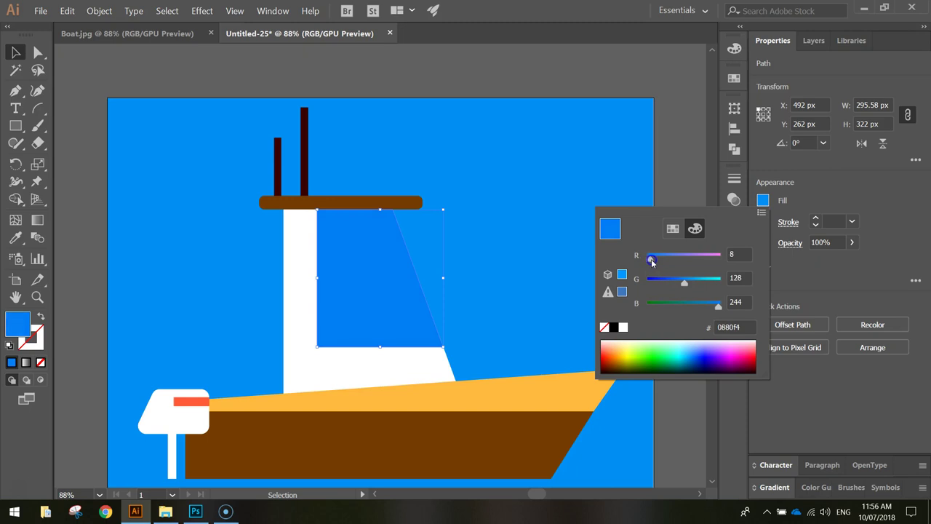
{"action": "left_click", "coordinate": [718, 306]}
{"action": "left_click", "coordinate": [807, 282]}
{"action": "left_click", "coordinate": [678, 246]}
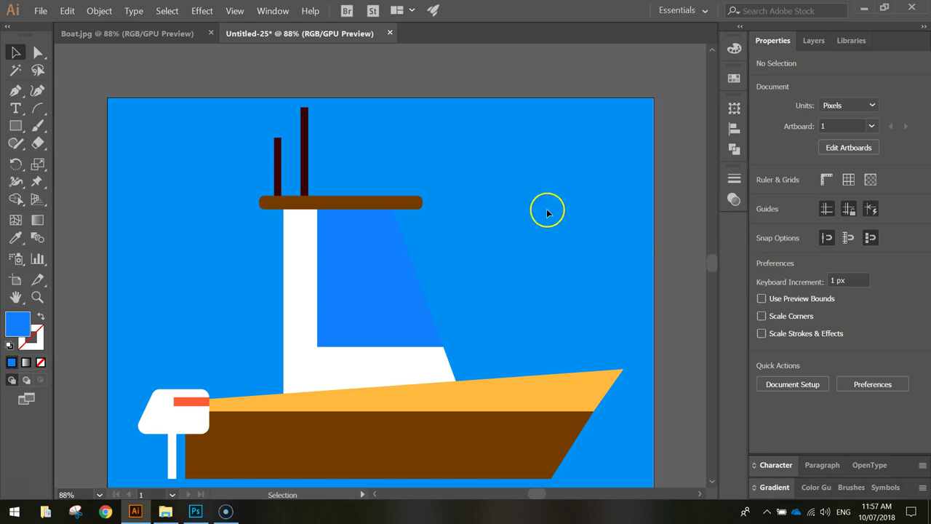
- Draw two thin white vertical stripes down the blue windscreen
{"action": "left_click", "coordinate": [18, 127]}
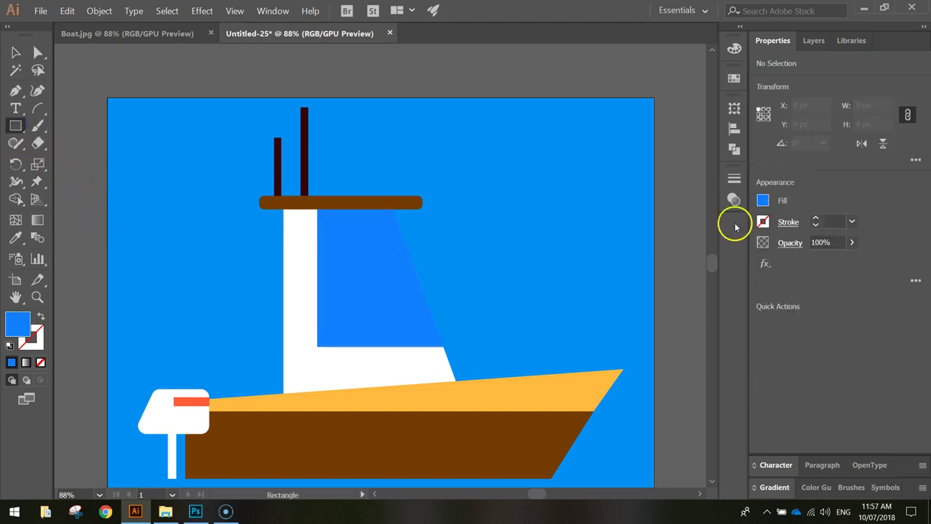
{"action": "left_click", "coordinate": [762, 200]}
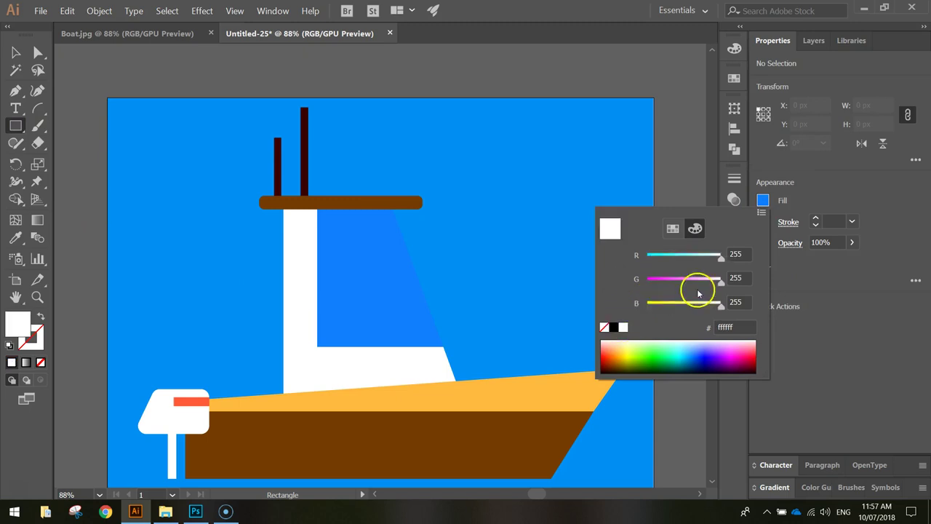
{"action": "left_click", "coordinate": [819, 201]}
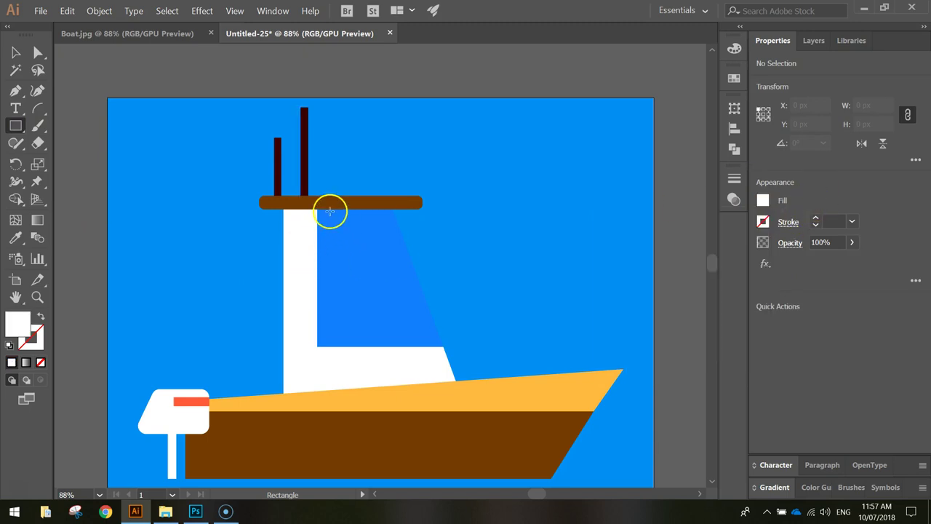
{"action": "left_click_drag", "start_coordinate": [328, 210], "coordinate": [348, 345]}
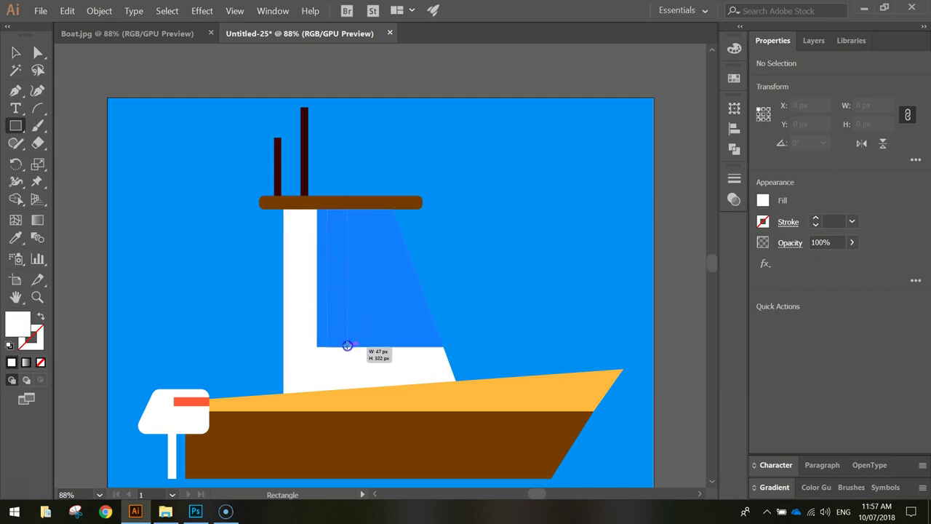
{"action": "left_click_drag", "start_coordinate": [347, 346], "coordinate": [339, 346]}
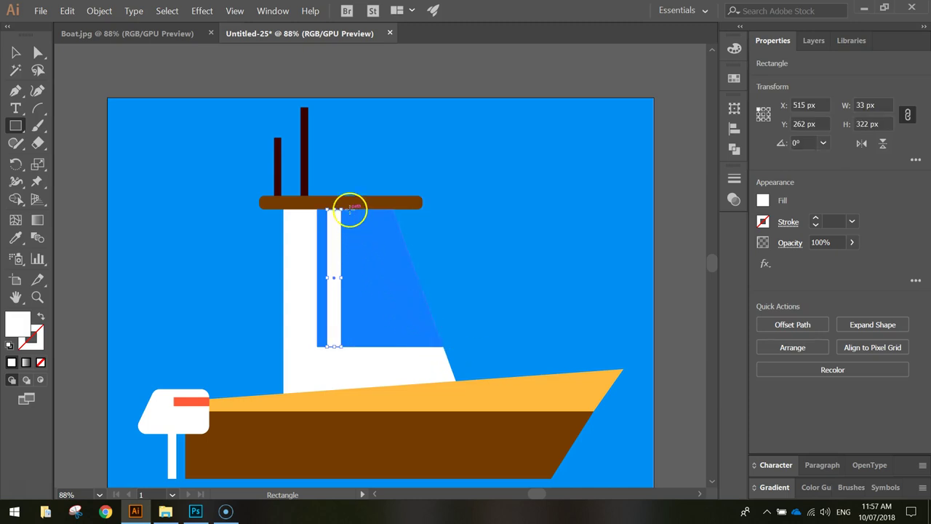
{"action": "left_click_drag", "start_coordinate": [353, 209], "coordinate": [380, 346]}
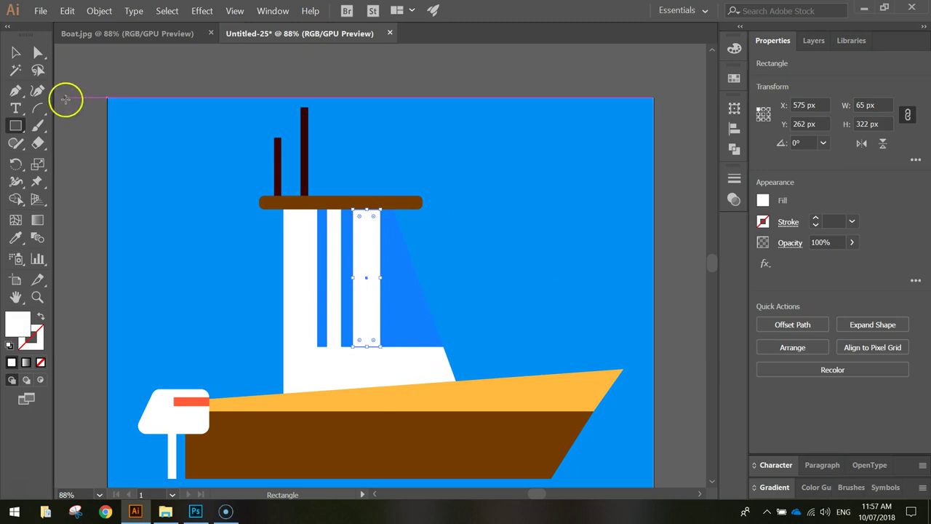
- Select both stripes together and fine-tune their position with arrow-key nudges
{"action": "left_click", "coordinate": [15, 52]}
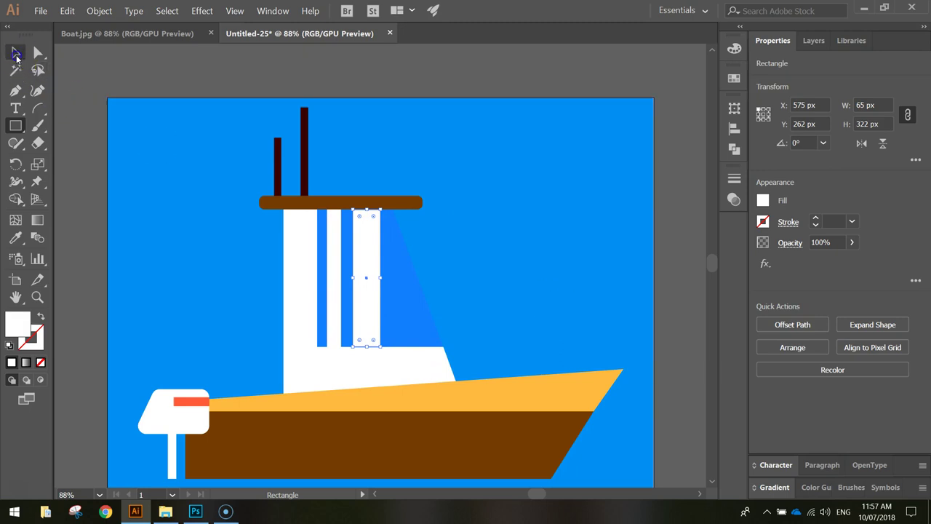
{"action": "left_click", "coordinate": [334, 320], "text": "shift"}
{"action": "key", "text": "Right"}
{"action": "key", "text": "Right"}
{"action": "key", "text": "Right"}
{"action": "key", "text": "Right"}
{"action": "key", "text": "Right"}
{"action": "key", "text": "Right"}
{"action": "key", "text": "Right"}
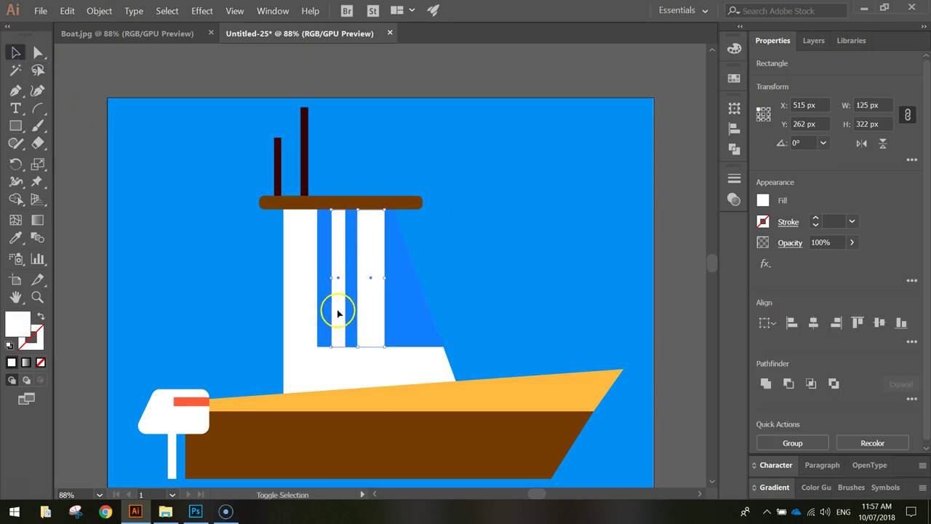
{"action": "key", "text": "Left"}
{"action": "key", "text": "Left"}
{"action": "key", "text": "Left"}
{"action": "key", "text": "Left"}
{"action": "key", "text": "Left"}
{"action": "key", "text": "Left"}
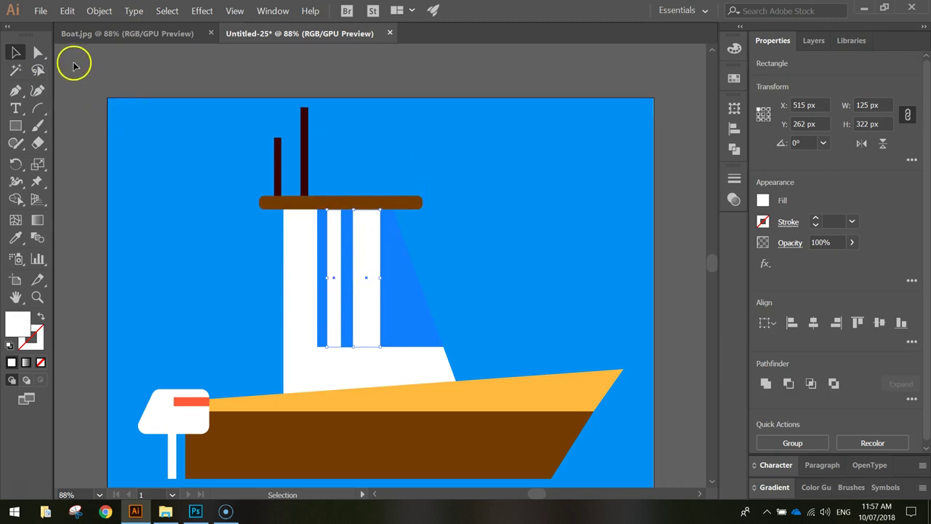
- Slant both stripes by shifting their bottom anchors to the right
{"action": "left_click", "coordinate": [75, 58]}
{"action": "left_click", "coordinate": [37, 54]}
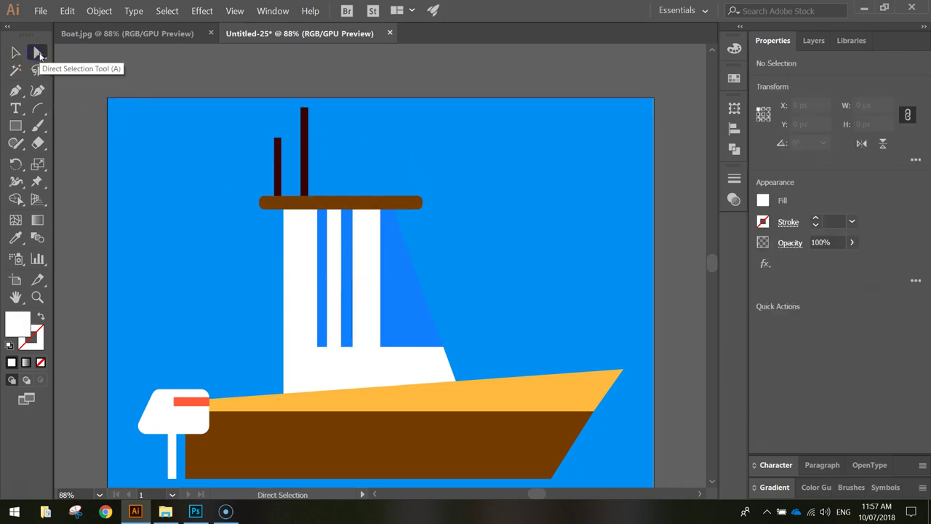
{"action": "left_click", "coordinate": [326, 349]}
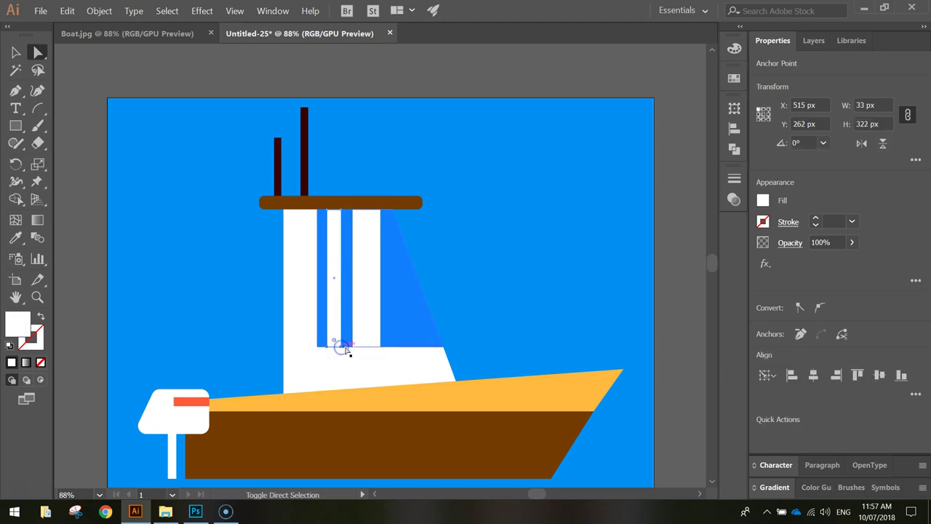
{"action": "left_click", "coordinate": [354, 347], "text": "shift"}
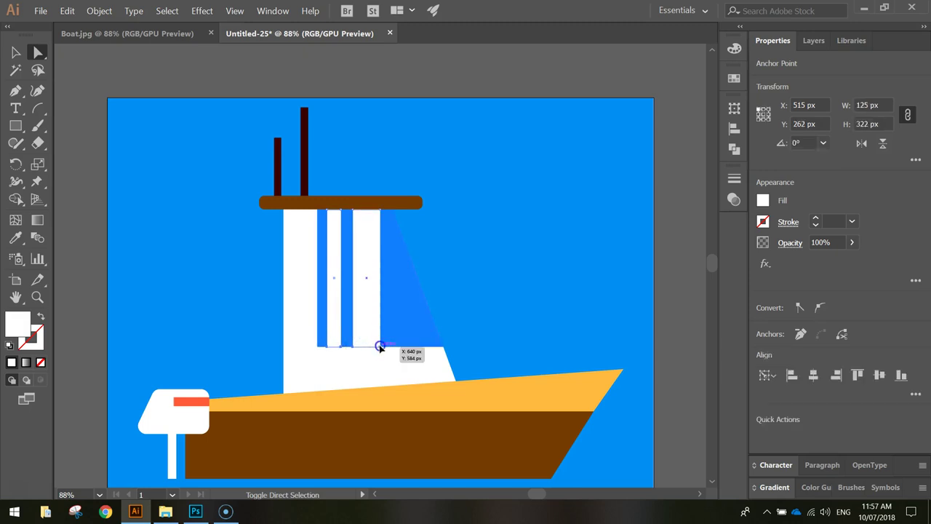
{"action": "left_click", "coordinate": [364, 349]}
{"action": "left_click_drag", "start_coordinate": [365, 350], "coordinate": [325, 347]}
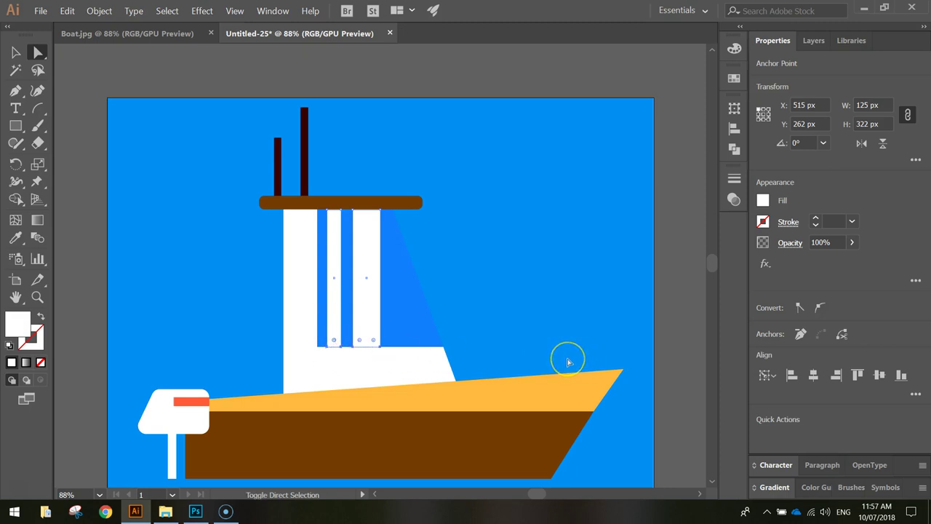
{"action": "key", "text": "shift+Right"}
{"action": "key", "text": "shift+Right"}
{"action": "key", "text": "shift+Right"}
{"action": "key", "text": "shift+Right"}
{"action": "key", "text": "shift+Right"}
{"action": "key", "text": "shift+Right"}
{"action": "key", "text": "shift+Right"}
{"action": "key", "text": "shift+Right"}
{"action": "key", "text": "shift+Right"}
{"action": "key", "text": "shift+Right"}
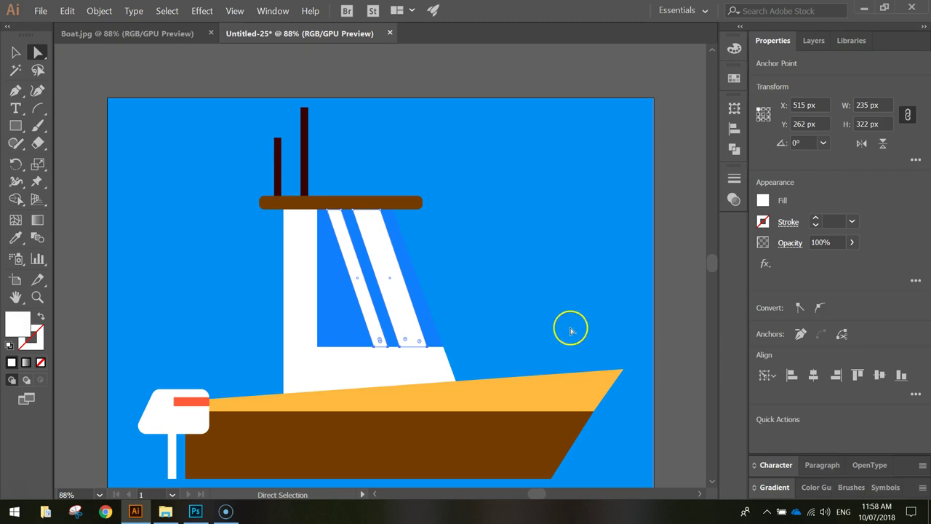
- Nudge the right windscreen stripe back into place and deselect it
{"action": "left_click", "coordinate": [482, 270]}
{"action": "left_click", "coordinate": [392, 279]}
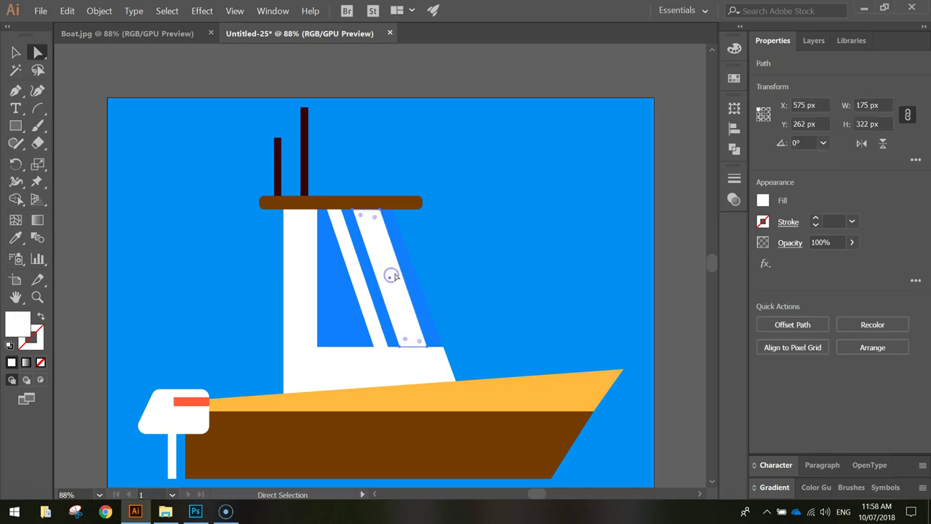
{"action": "key", "text": "Left"}
{"action": "key", "text": "Left"}
{"action": "key", "text": "Left"}
{"action": "key", "text": "Left"}
{"action": "key", "text": "Left"}
{"action": "key", "text": "Left"}
{"action": "key", "text": "Left"}
{"action": "key", "text": "Left"}
{"action": "left_click_drag", "start_coordinate": [395, 276], "coordinate": [397, 277]}
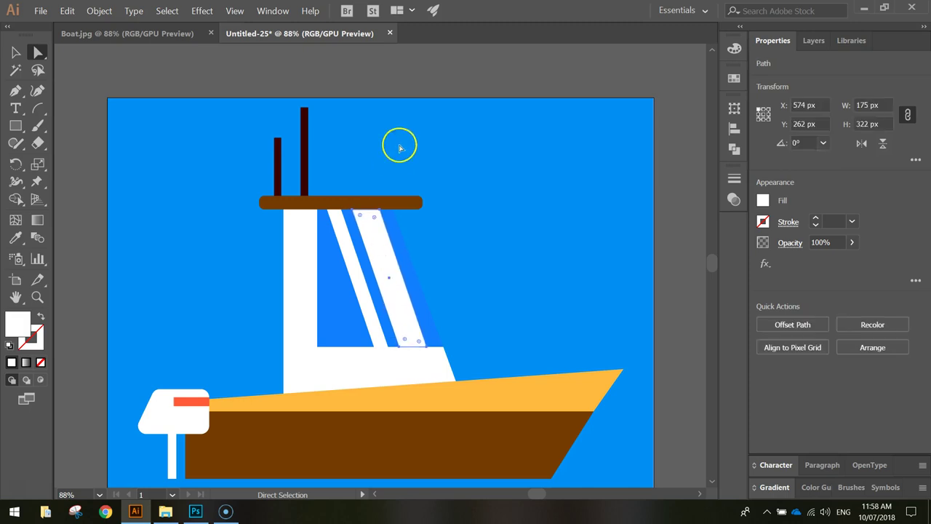
{"action": "left_click", "coordinate": [426, 78]}
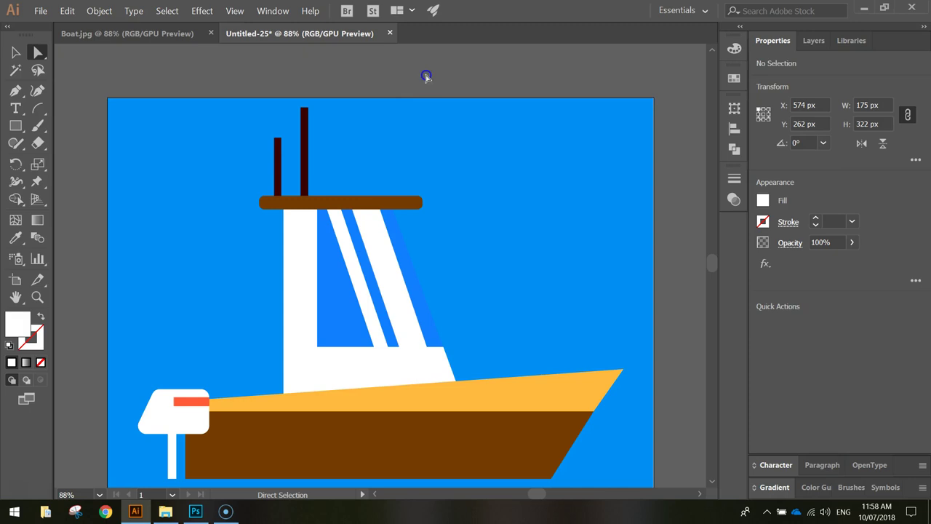
{"action": "left_click", "coordinate": [553, 126]}
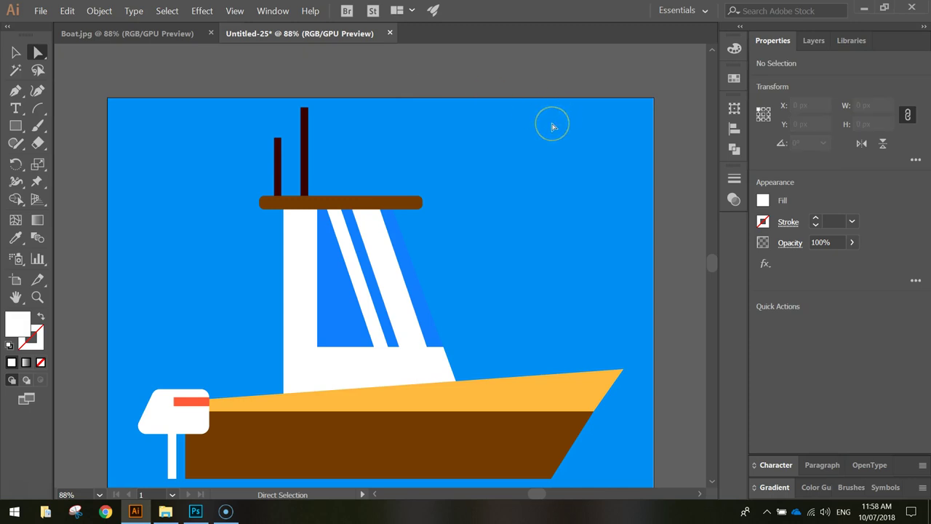
{"action": "scroll", "coordinate": [553, 126], "scroll_direction": "down", "scroll_amount": 2}
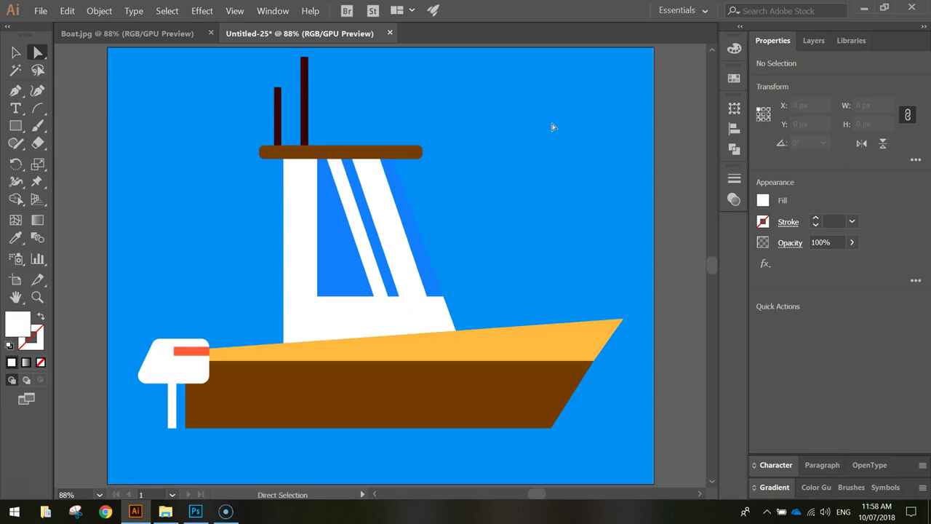
- Scale the cabin, roof bar and masts down from the top so they sit shorter
{"action": "left_click", "coordinate": [463, 109]}
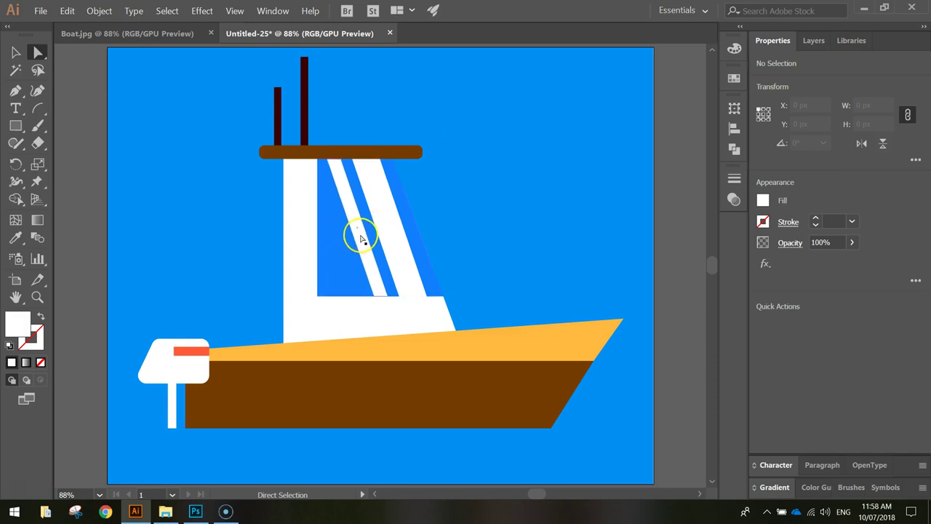
{"action": "left_click", "coordinate": [16, 54]}
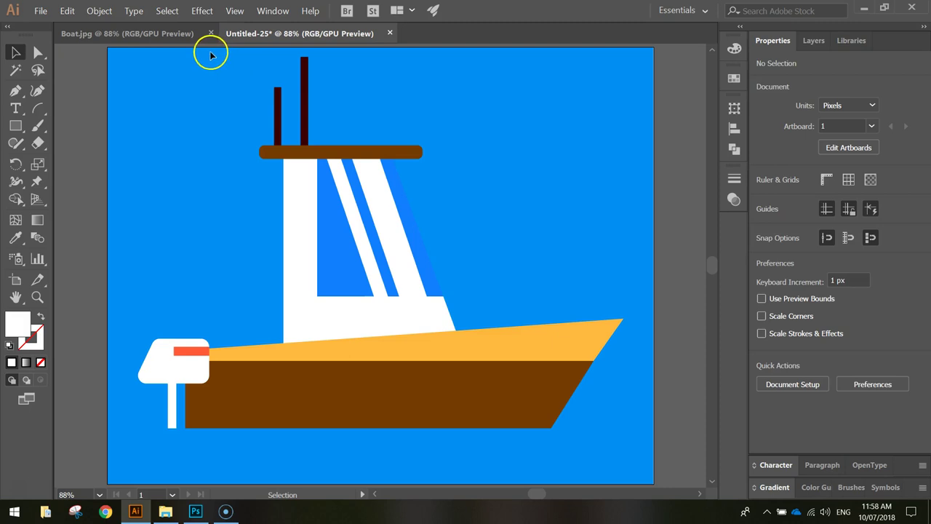
{"action": "left_click_drag", "start_coordinate": [349, 143], "coordinate": [476, 310]}
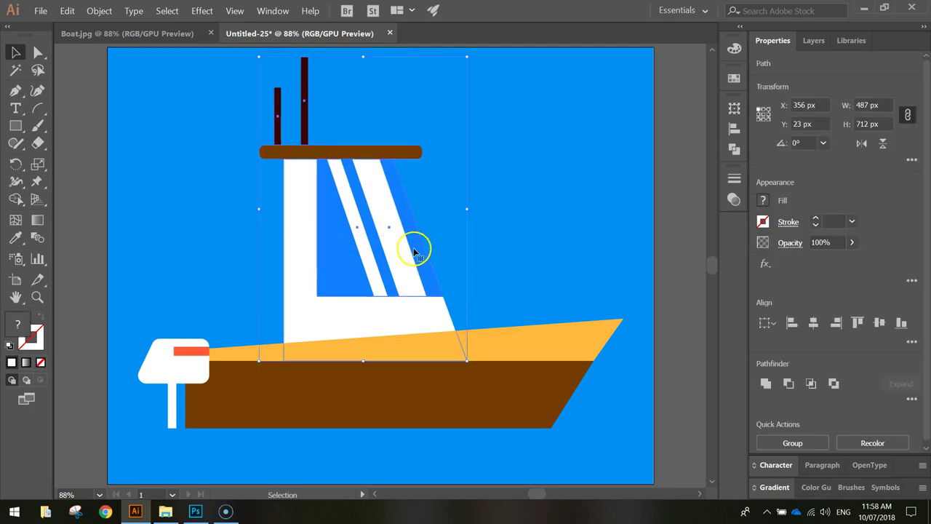
{"action": "left_click_drag", "start_coordinate": [363, 56], "coordinate": [364, 120]}
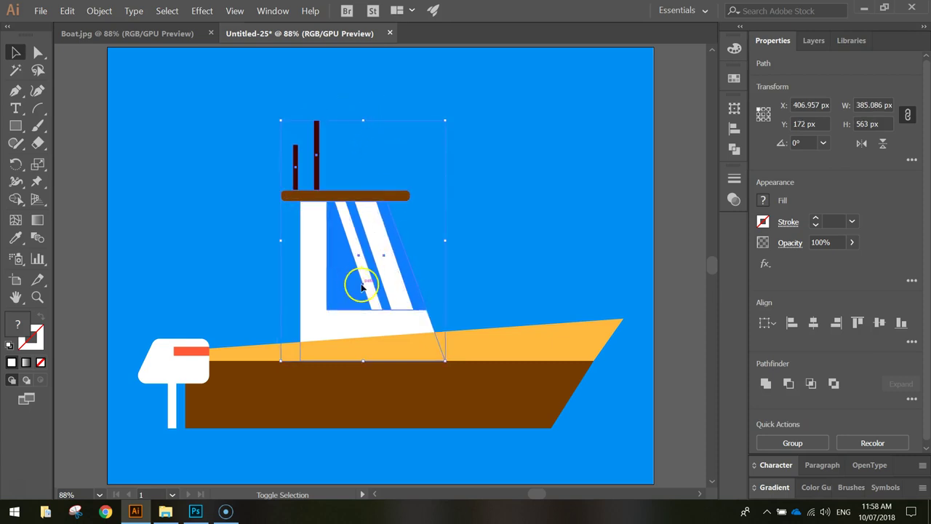
- Shift the blue windscreen slightly left, then clear the selection
{"action": "left_click_drag", "start_coordinate": [389, 317], "coordinate": [377, 316]}
{"action": "left_click", "coordinate": [77, 228]}
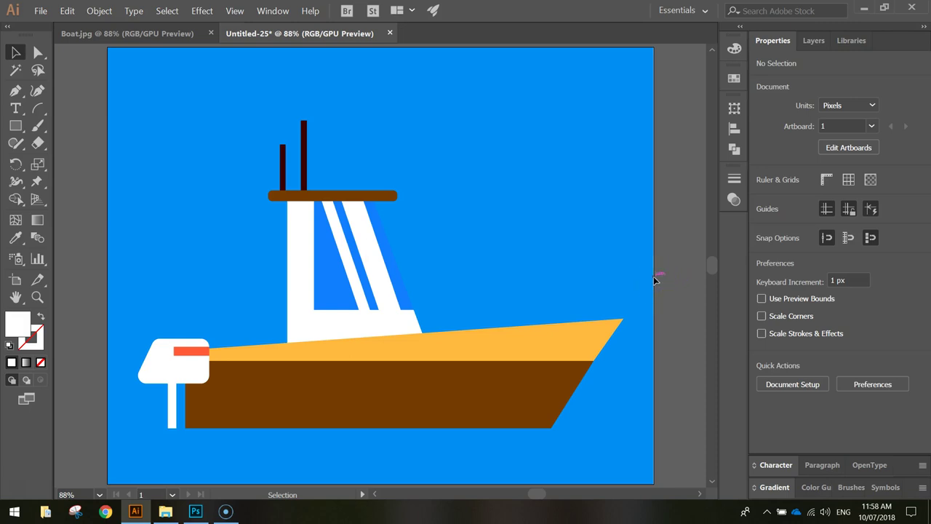
{"action": "left_click", "coordinate": [680, 276]}
{"action": "left_click", "coordinate": [339, 43]}
{"action": "left_click", "coordinate": [41, 11]}
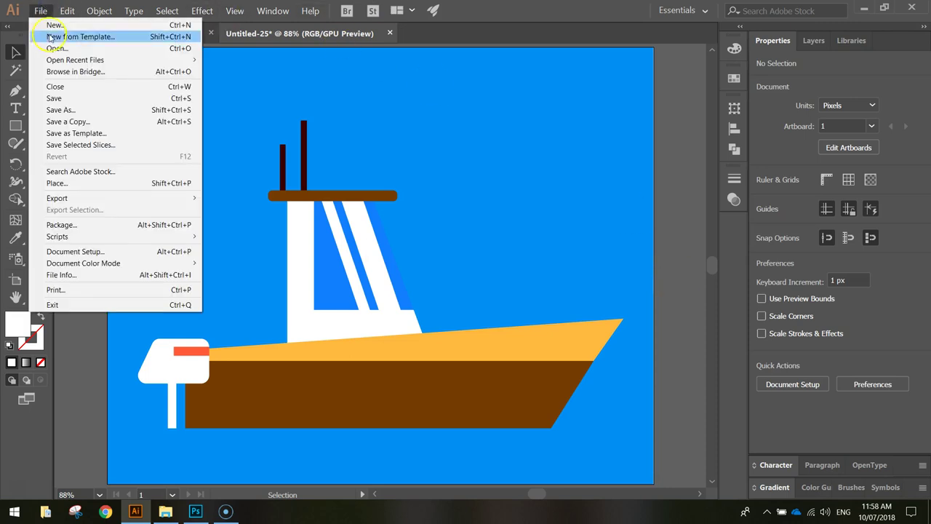
{"action": "left_click", "coordinate": [64, 111]}
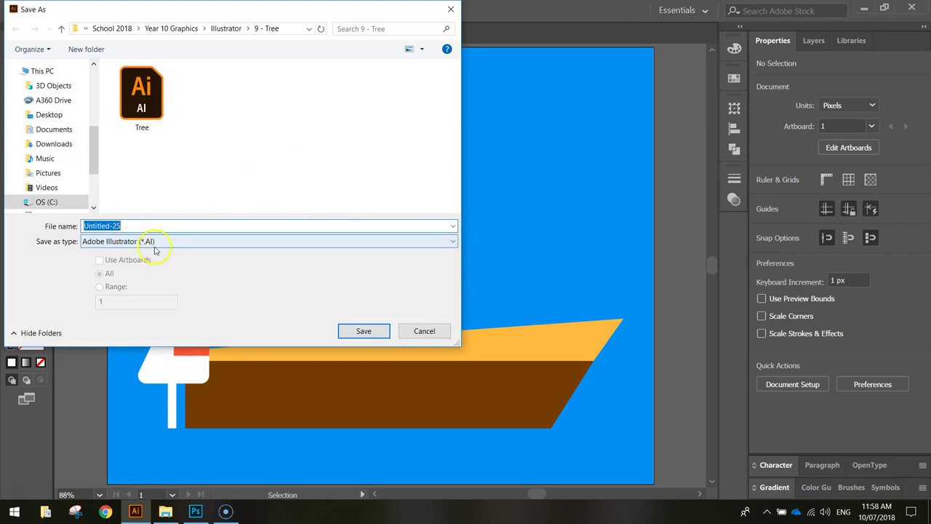
{"action": "left_click", "coordinate": [142, 242]}
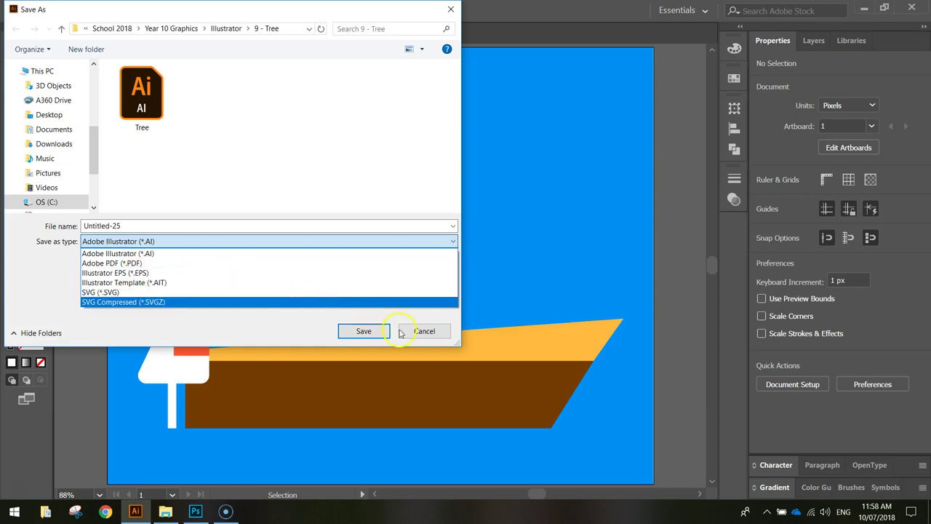
{"action": "left_click", "coordinate": [422, 334]}
{"action": "left_click", "coordinate": [422, 333]}
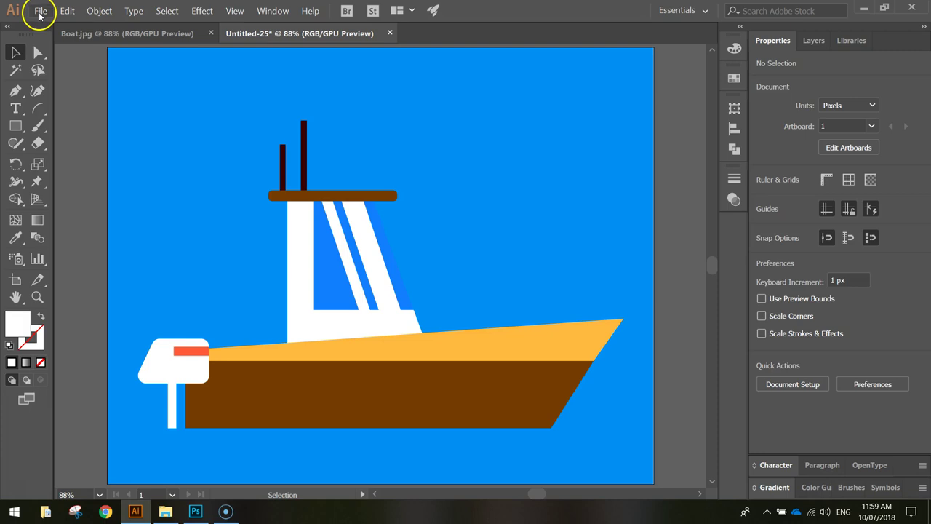
{"action": "left_click", "coordinate": [40, 12]}
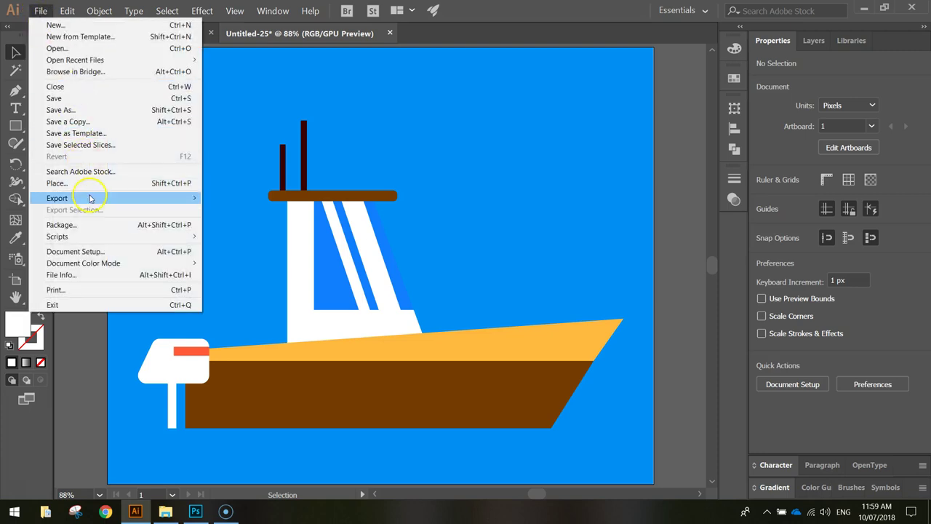
{"action": "mouse_move", "coordinate": [201, 194]}
{"action": "left_click", "coordinate": [313, 198]}
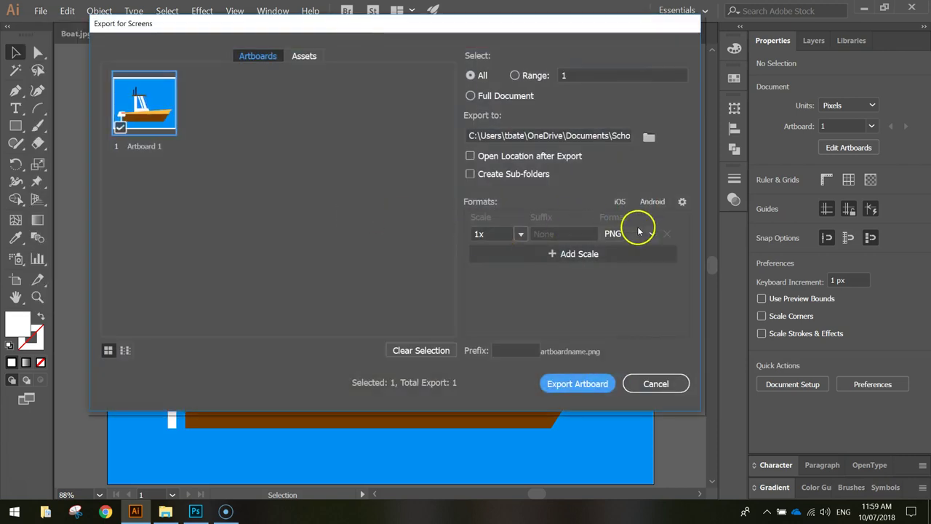
{"action": "left_click", "coordinate": [635, 233]}
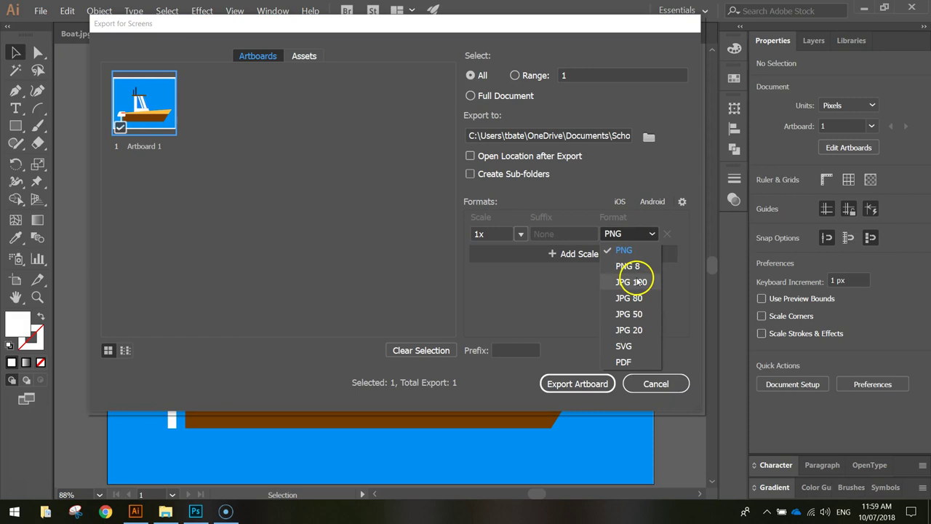
{"action": "left_click", "coordinate": [653, 209]}
{"action": "left_click", "coordinate": [657, 384]}
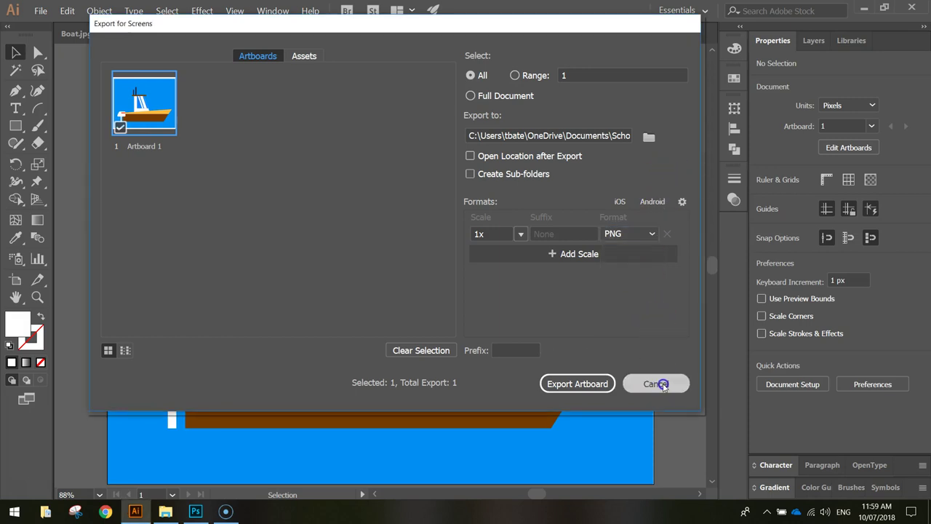
{"action": "left_click", "coordinate": [661, 384]}
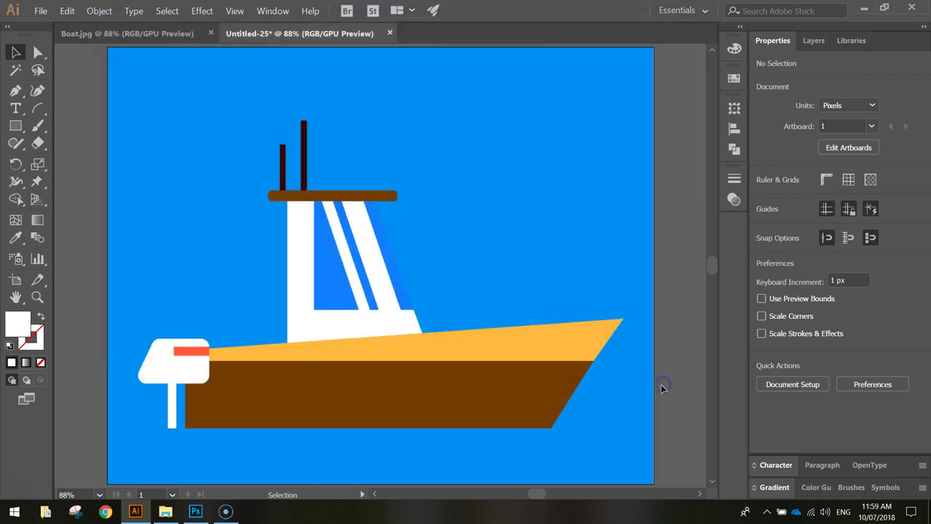